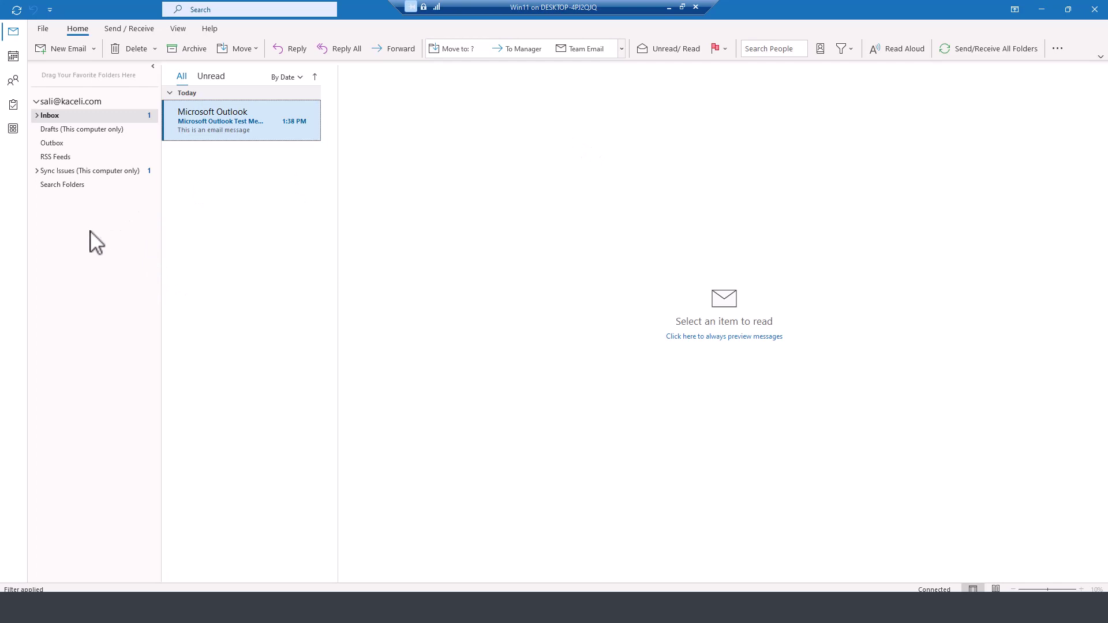
Step: Go to Account Settings' Data Files list and open the folder holding the OST mailbox file
left_click(44, 30)
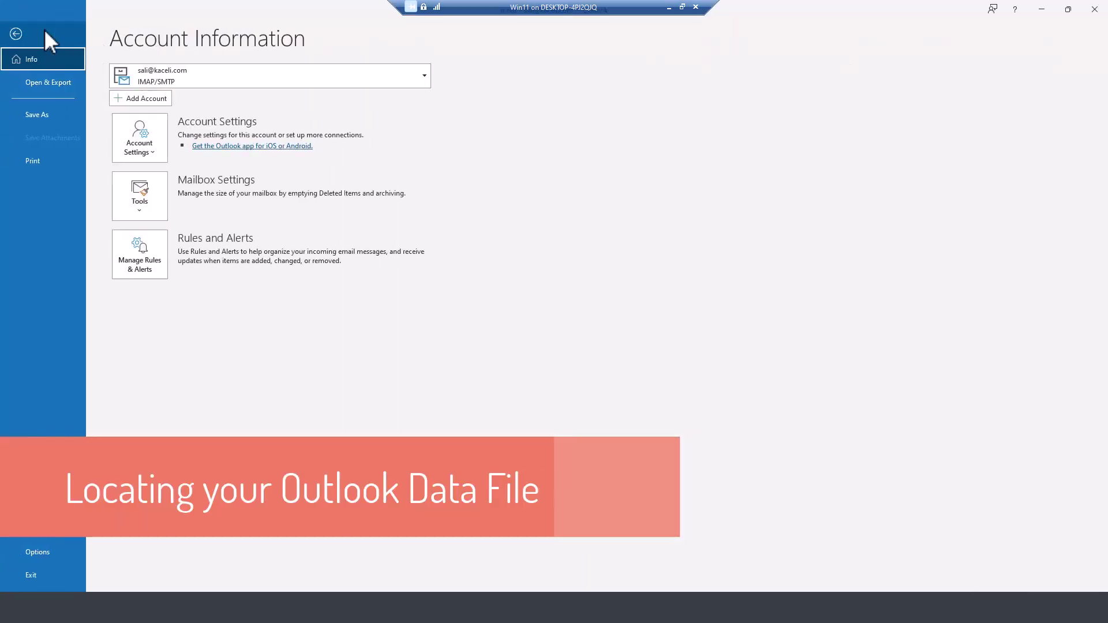
left_click(152, 155)
left_click(174, 179)
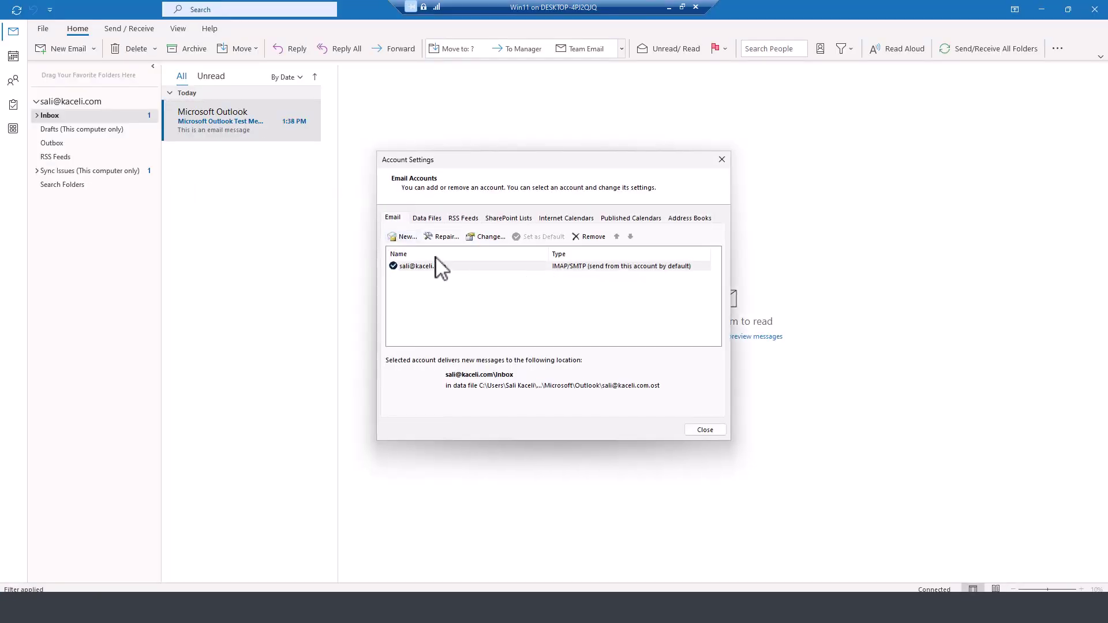
left_click(427, 217)
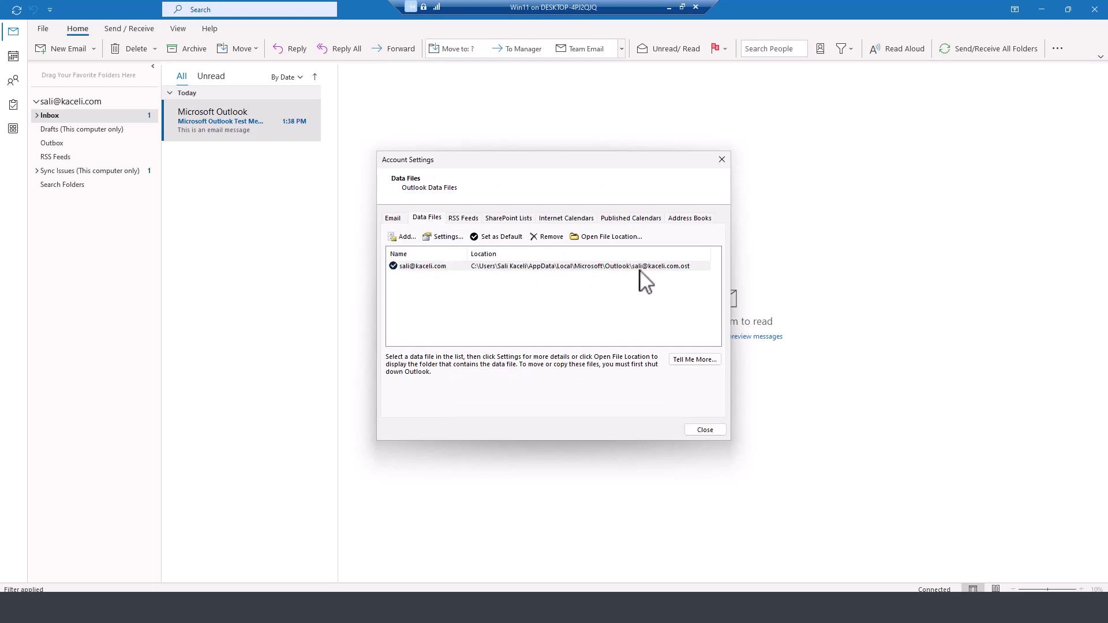
left_click(607, 238)
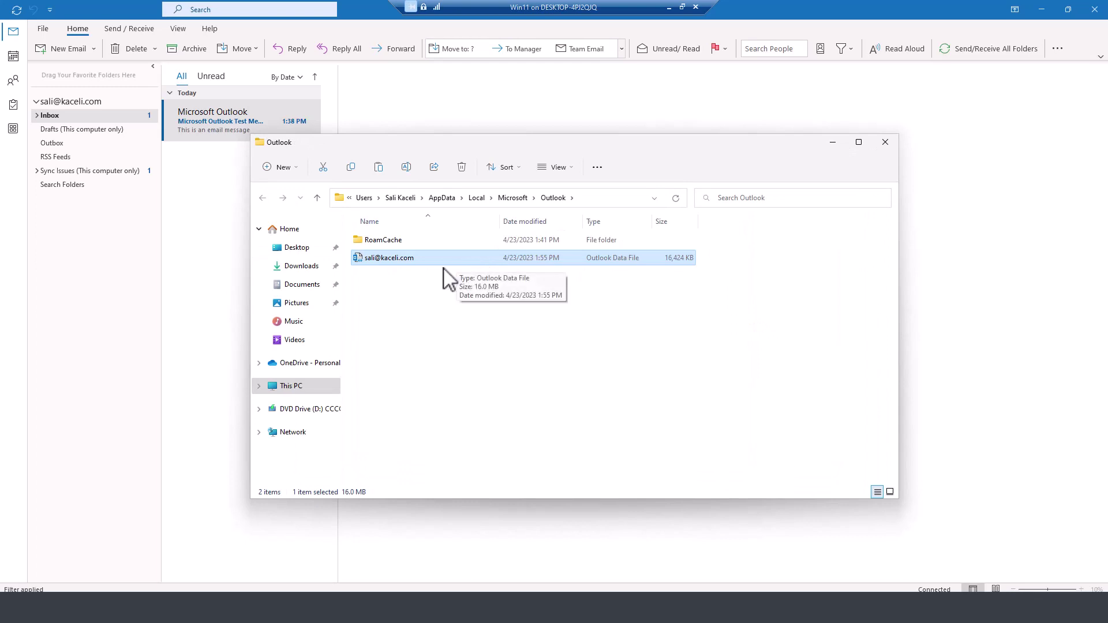
Step: Copy the OST data file and select its backup in Documents\Outlook Files
right_click(397, 262)
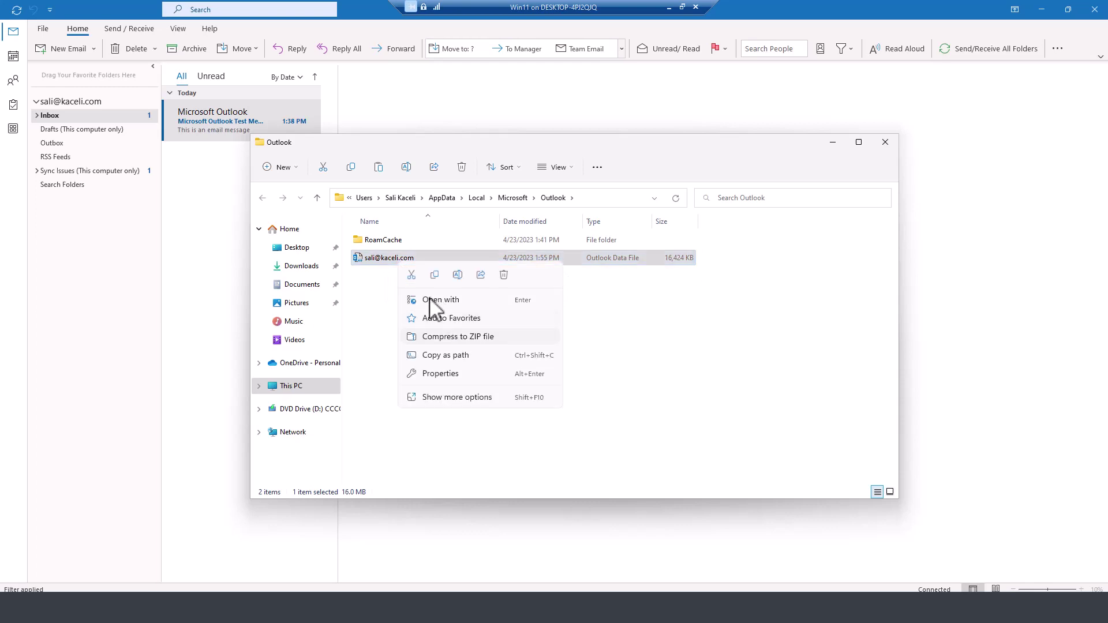
left_click(438, 274)
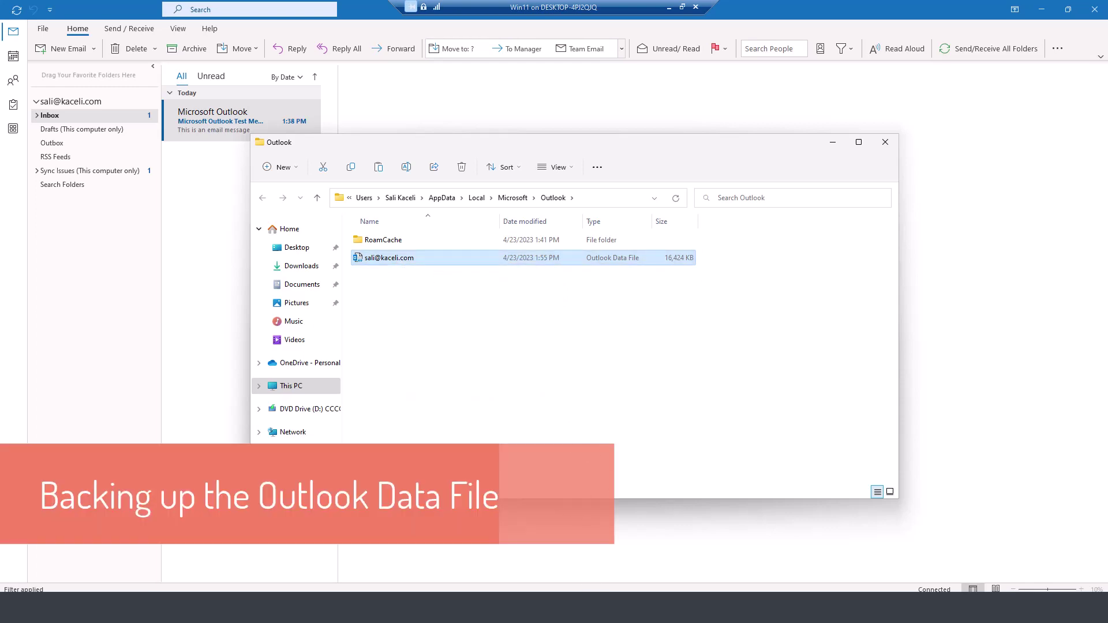
mouse_move(515, 577)
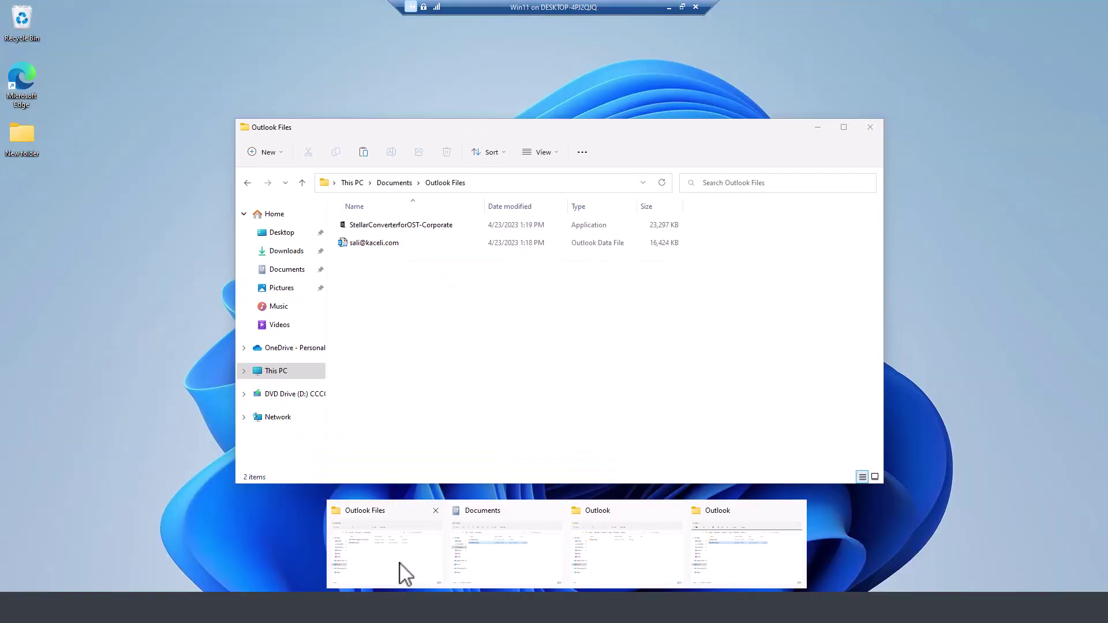
left_click(400, 569)
left_click(398, 182)
left_click(369, 244)
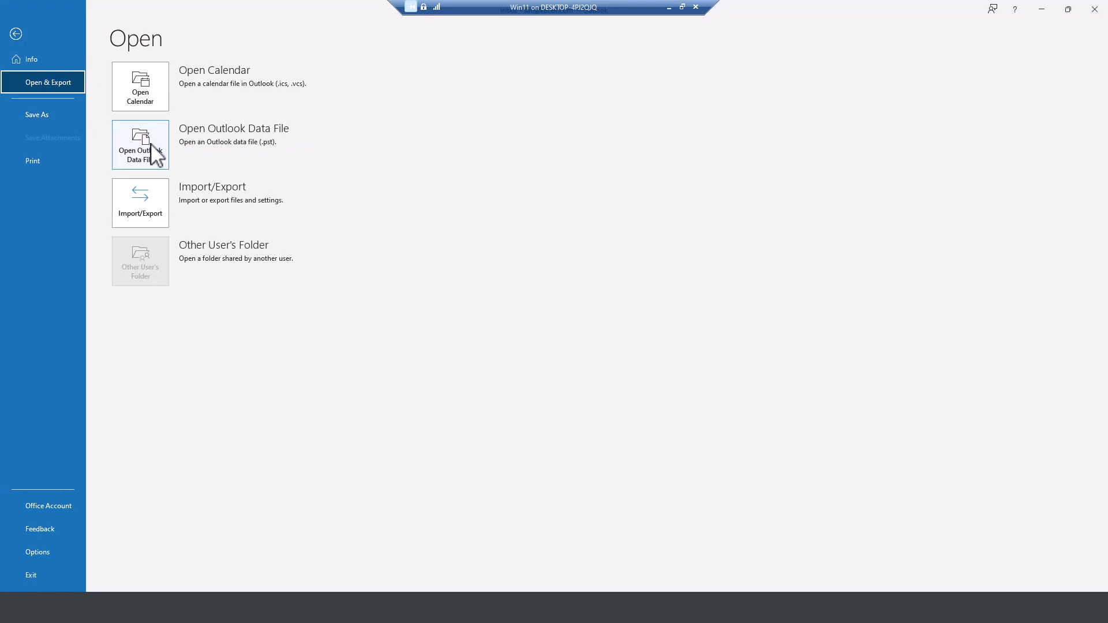
Step: Try opening the OST backup as an Outlook data file using All Files, then dismiss the rejection
left_click(152, 146)
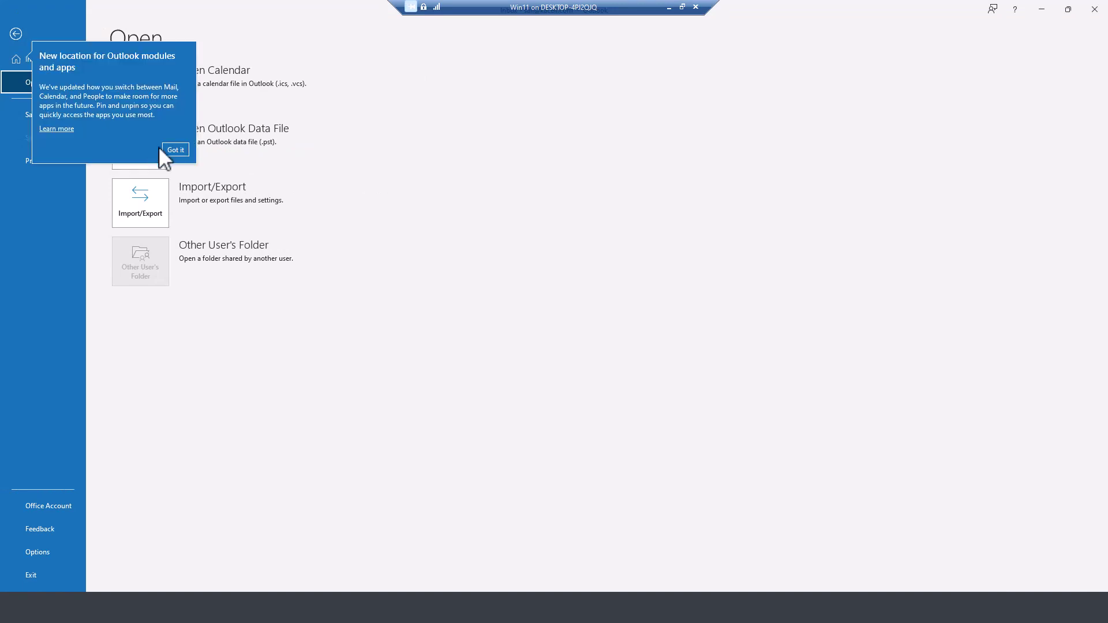
left_click(166, 151)
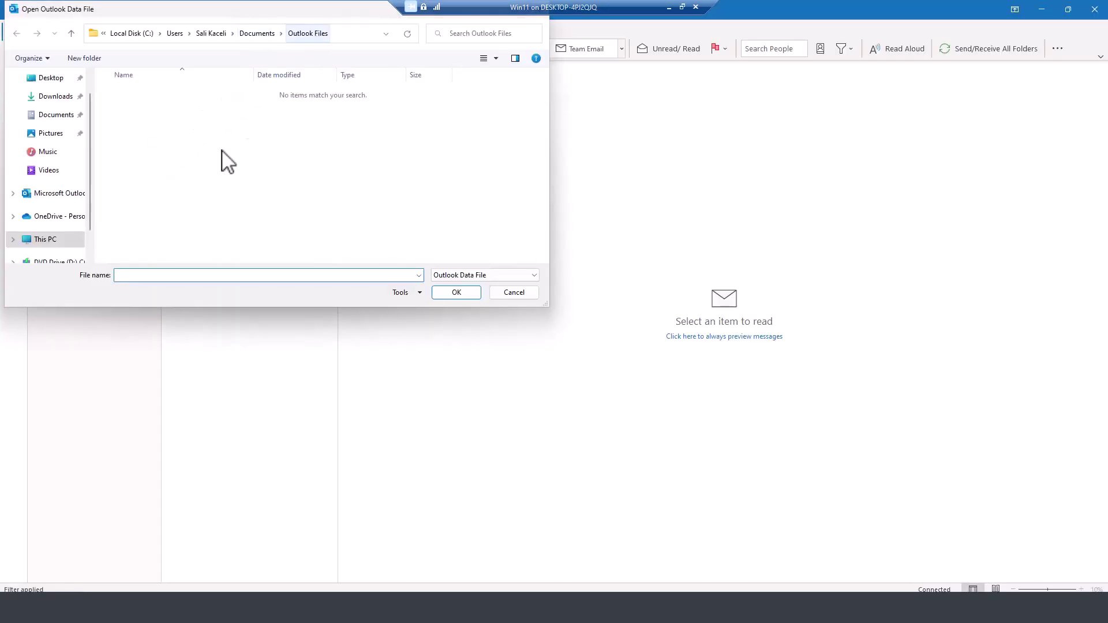
left_click(469, 277)
left_click(455, 287)
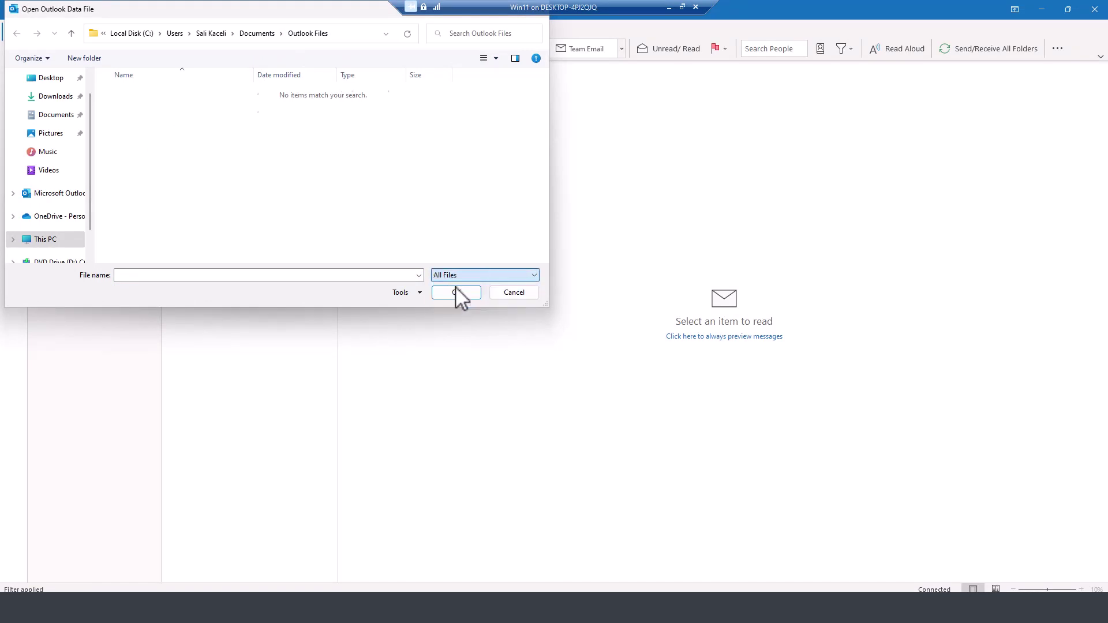
left_click(139, 96)
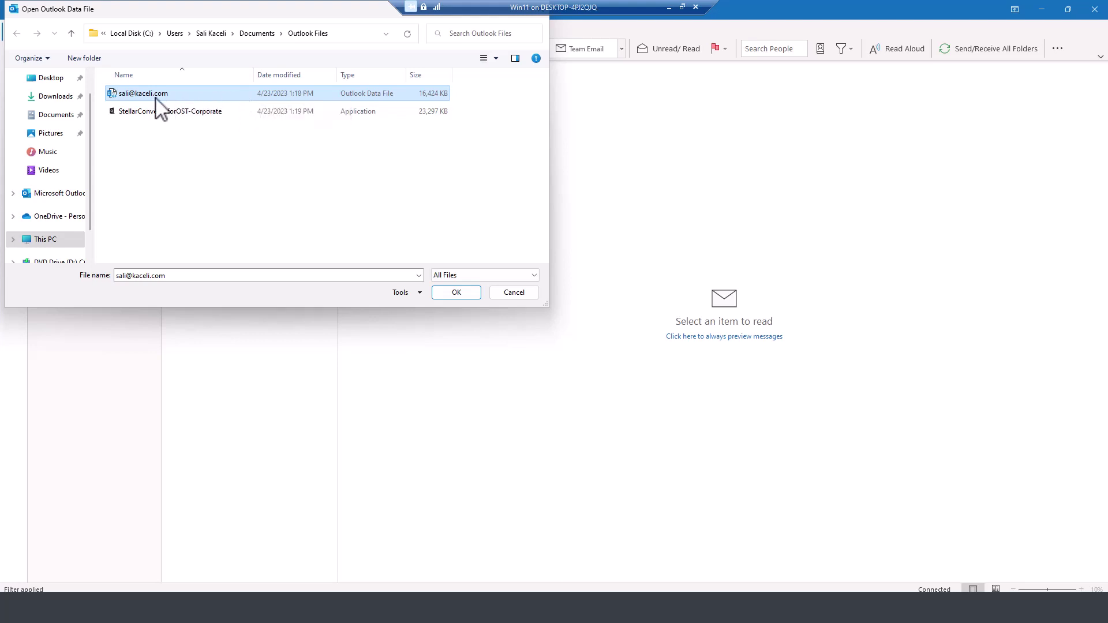
double_click(157, 94)
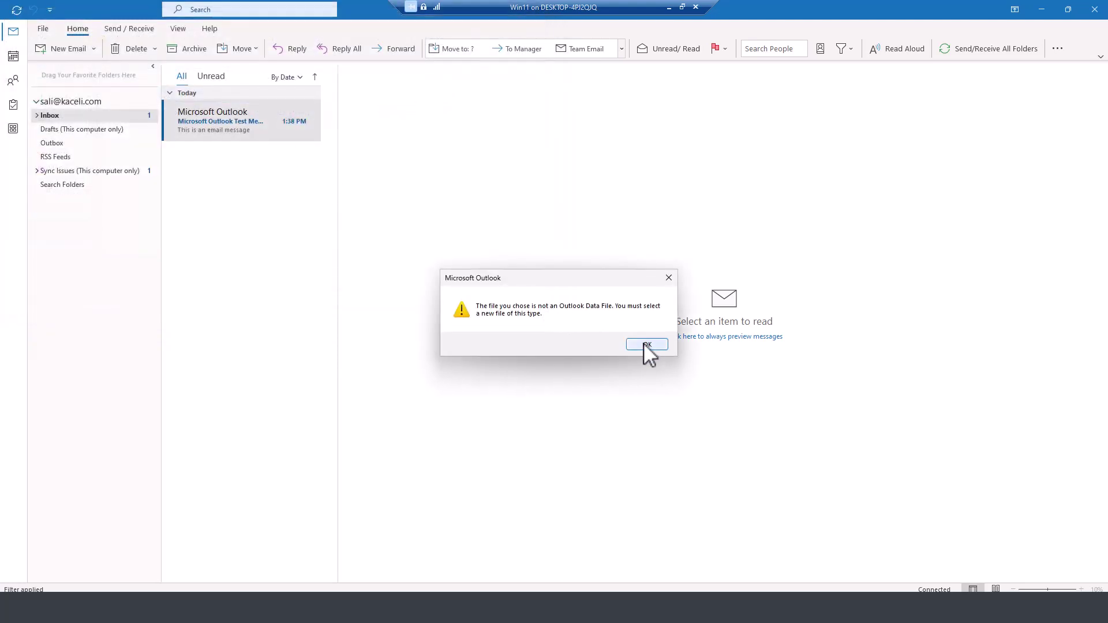
left_click(647, 344)
left_click(522, 298)
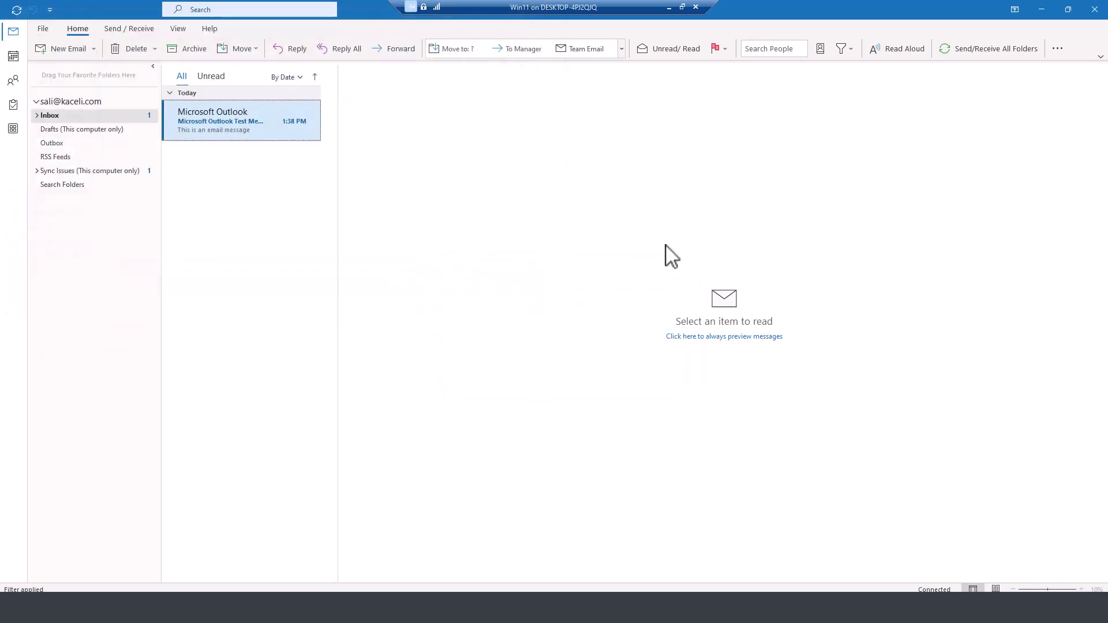
Step: Minimize Outlook and bring the Stellar OST to PST web page forward
left_click(1037, 12)
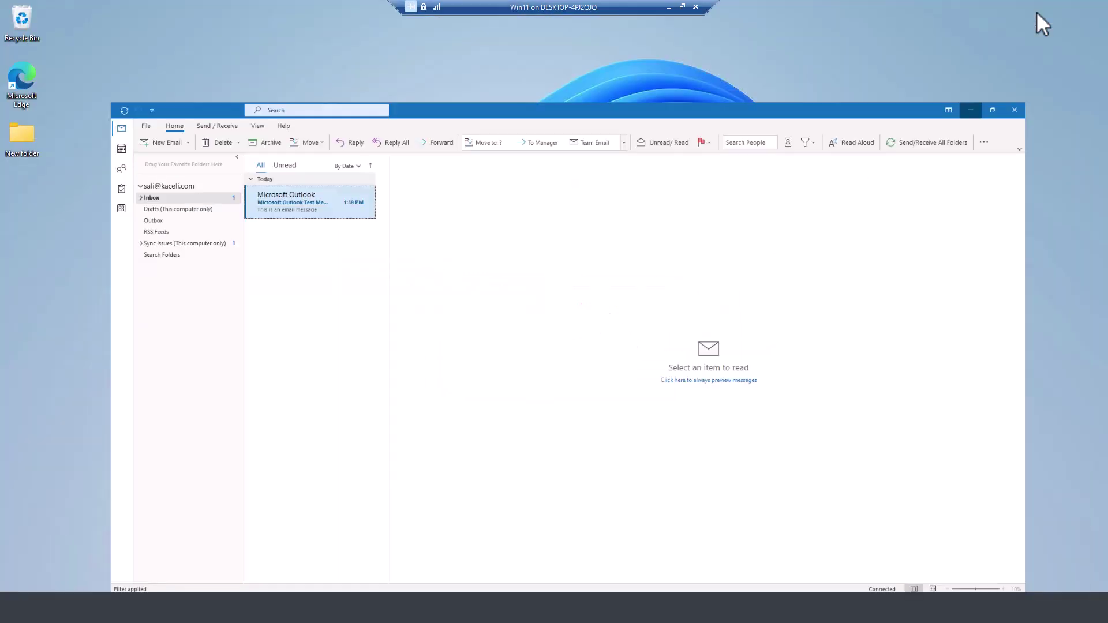
left_click(971, 110)
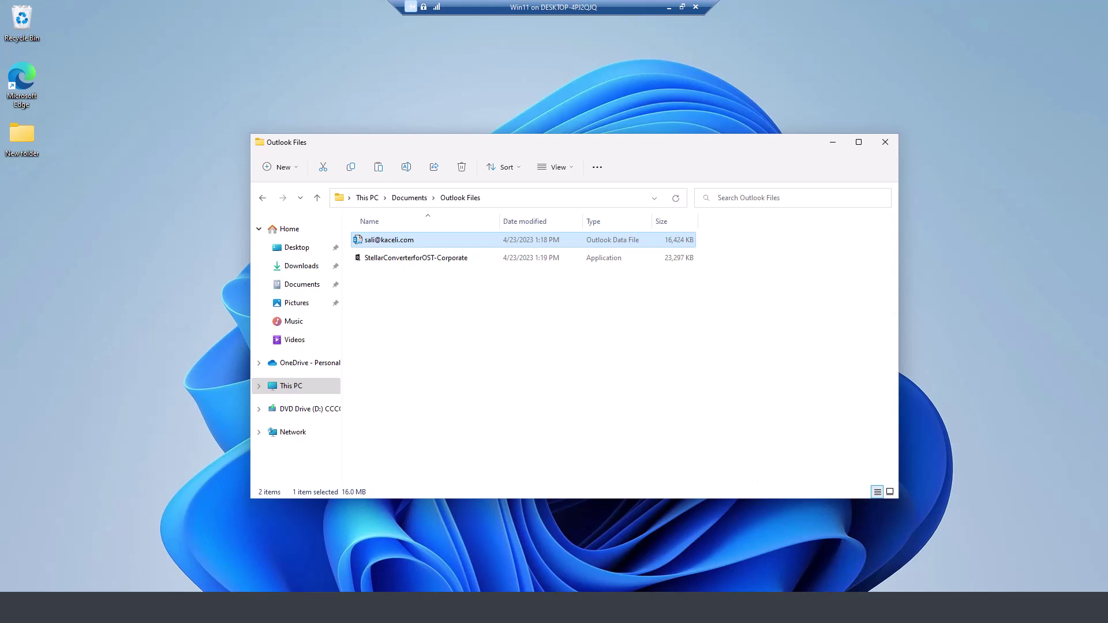
mouse_move(592, 606)
left_click(593, 543)
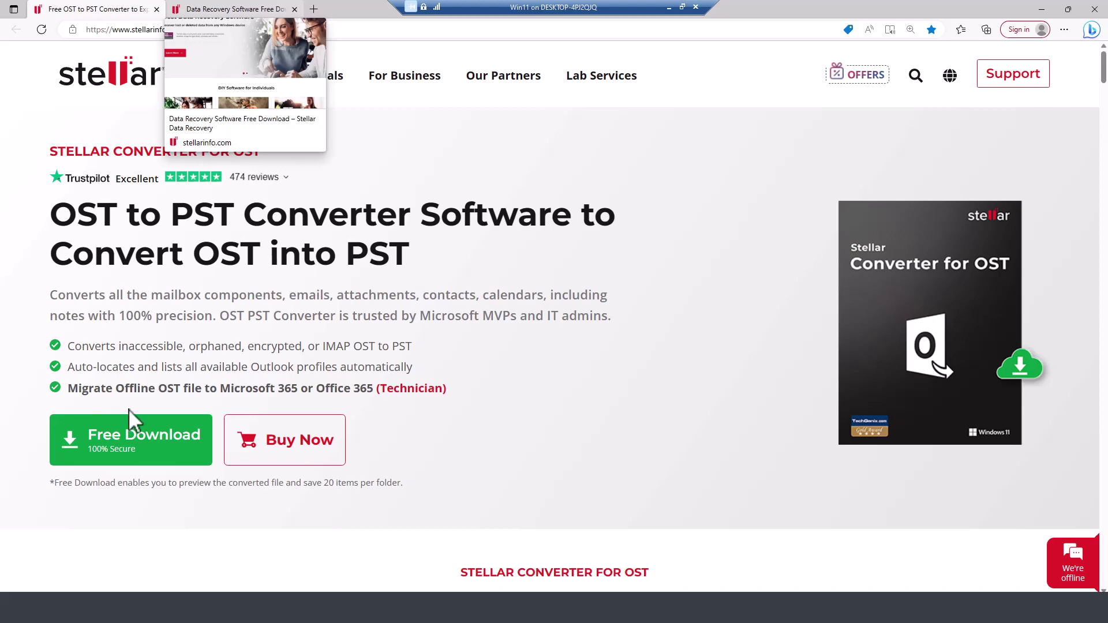
Step: Run the StellarConverterforOST-Corporate installer through setup, accepting the licence, and finish to launch it
key("alt+Tab")
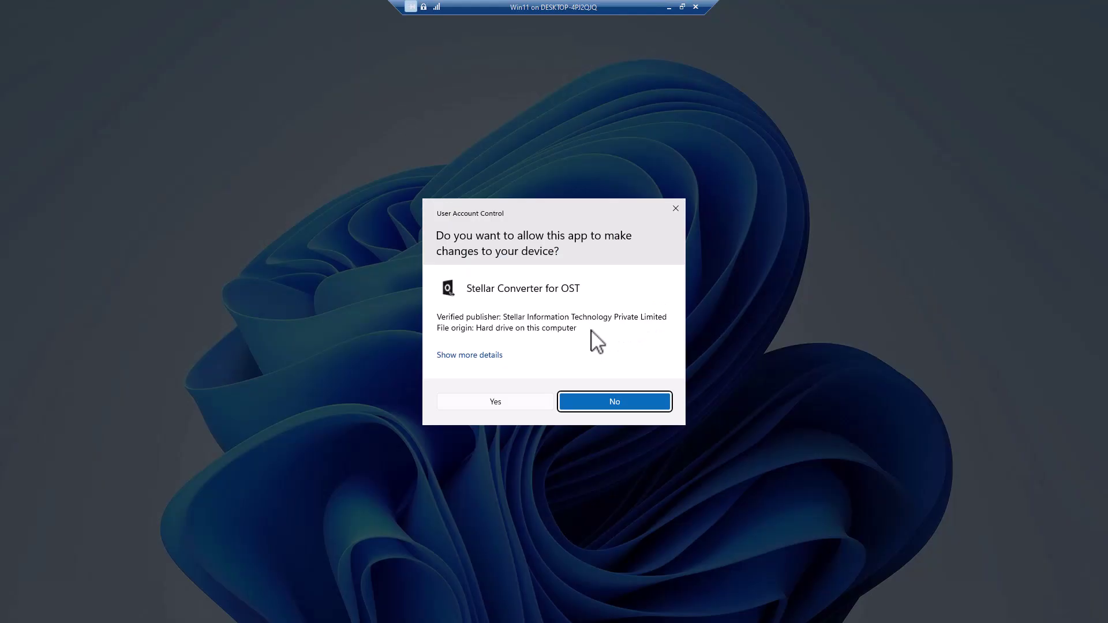
left_click(614, 401)
key("Return")
left_click(622, 395)
left_click(628, 396)
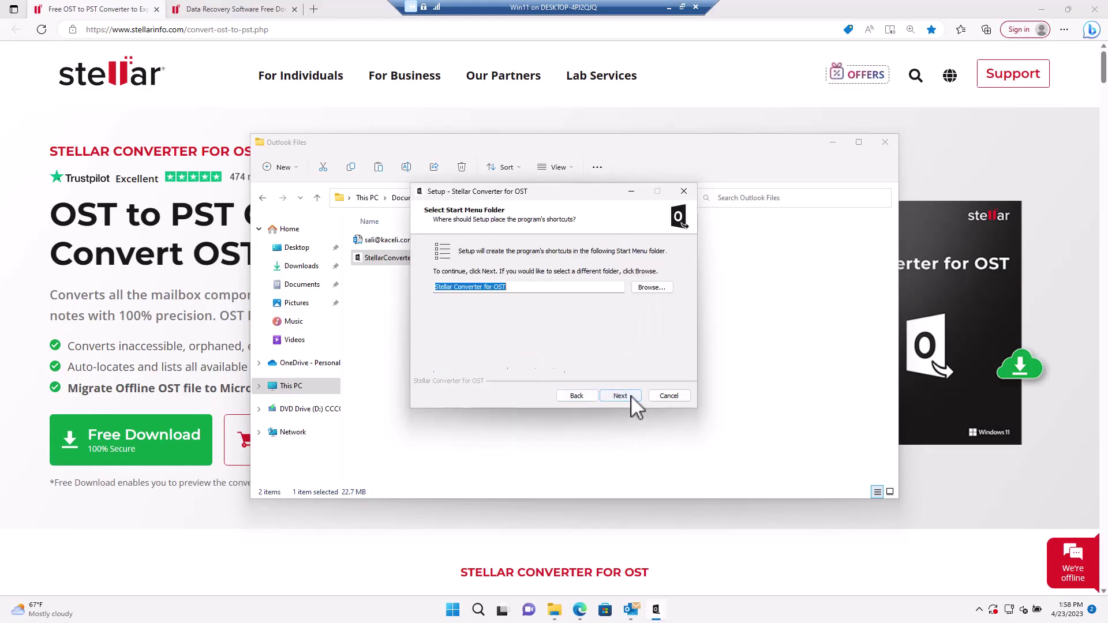
left_click(631, 396)
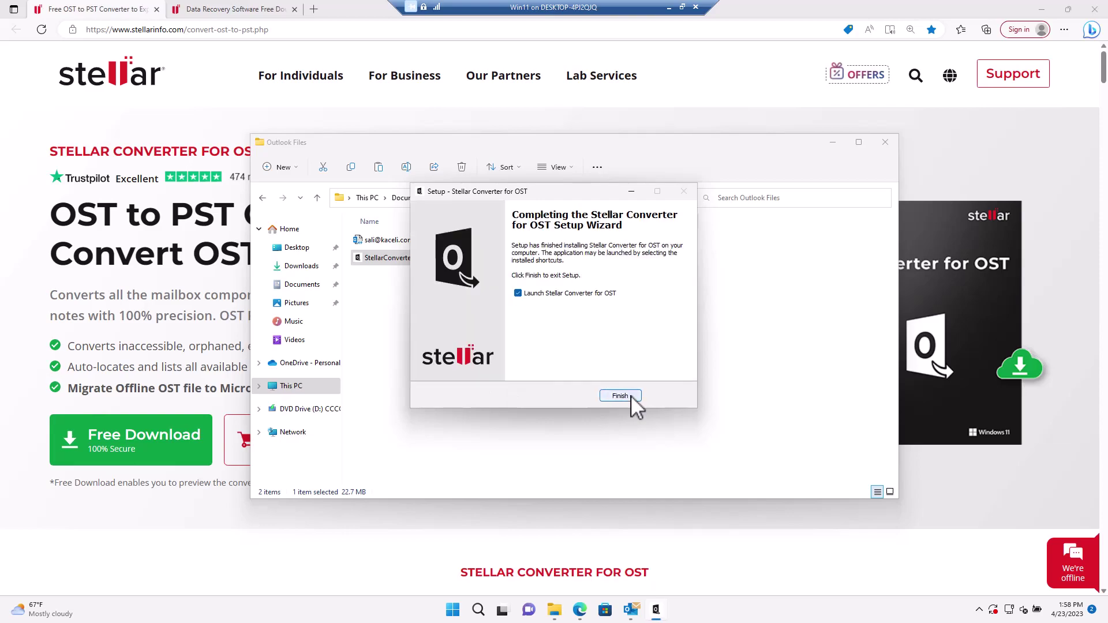
left_click(632, 396)
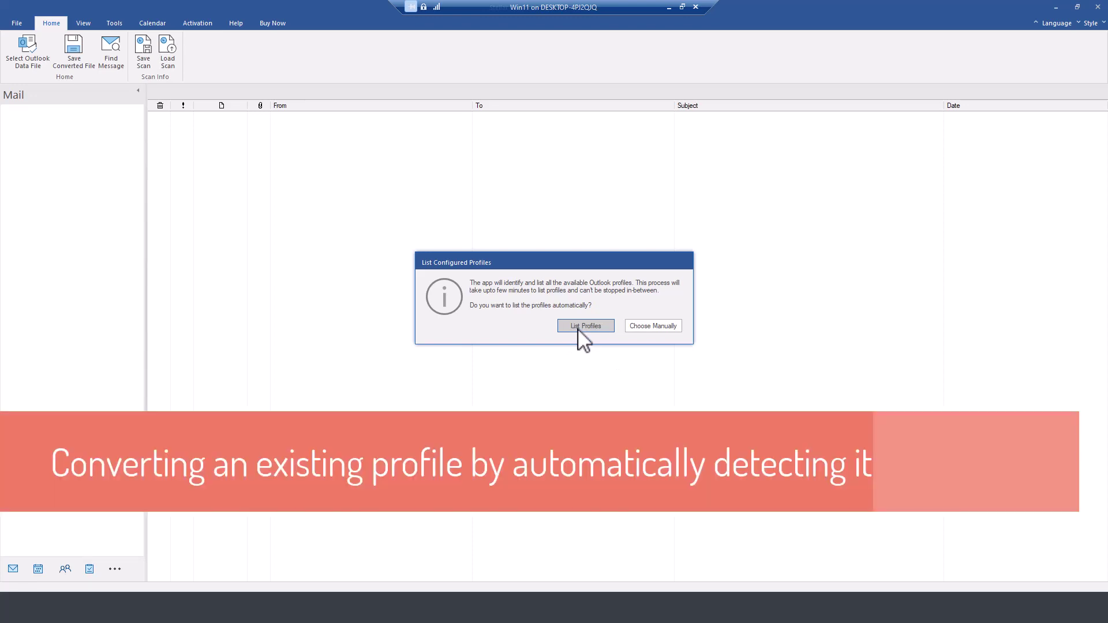
Step: Auto-list Outlook profiles, select the Outlook profile's data file, and start converting it
left_click(583, 328)
left_click(517, 307)
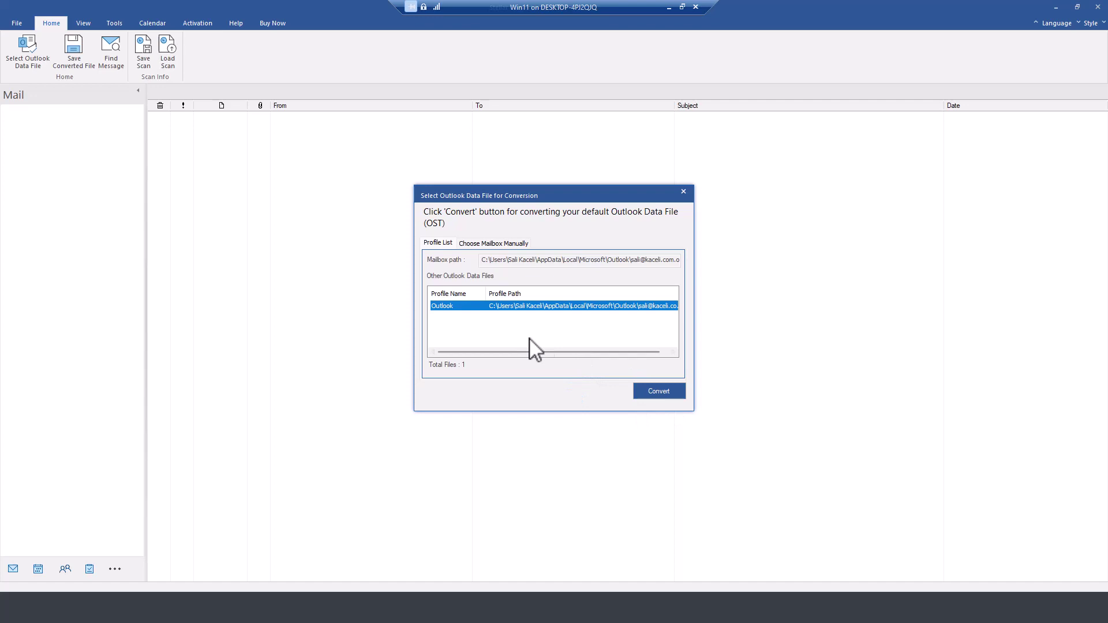
left_click(651, 391)
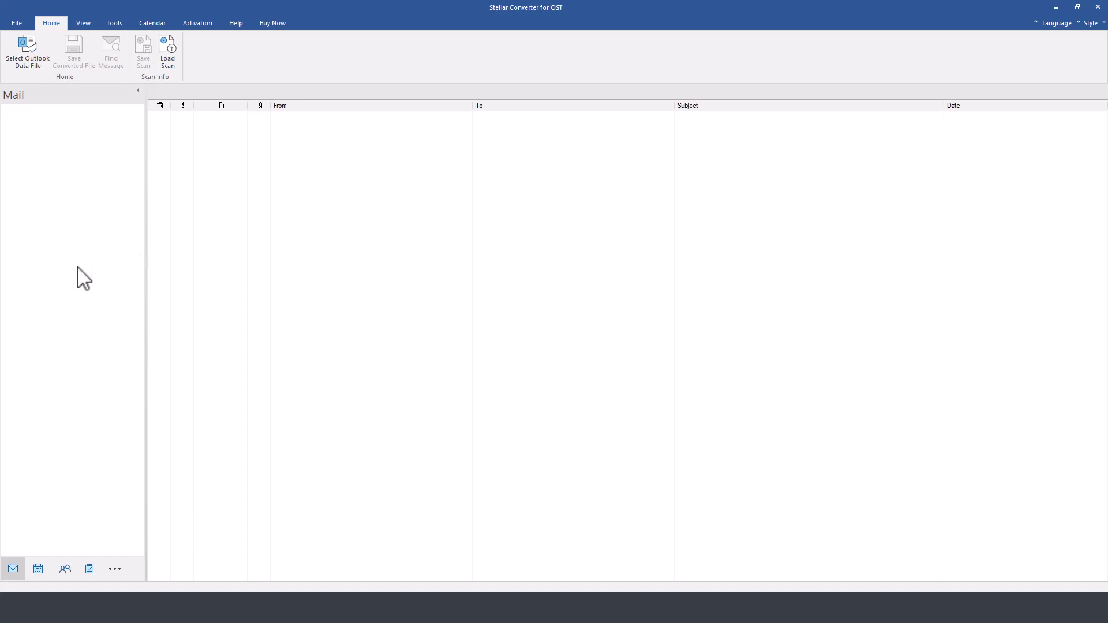
Step: Manually select the .ost file from the Desktop's Stellar OST to PST folder for conversion
left_click(29, 65)
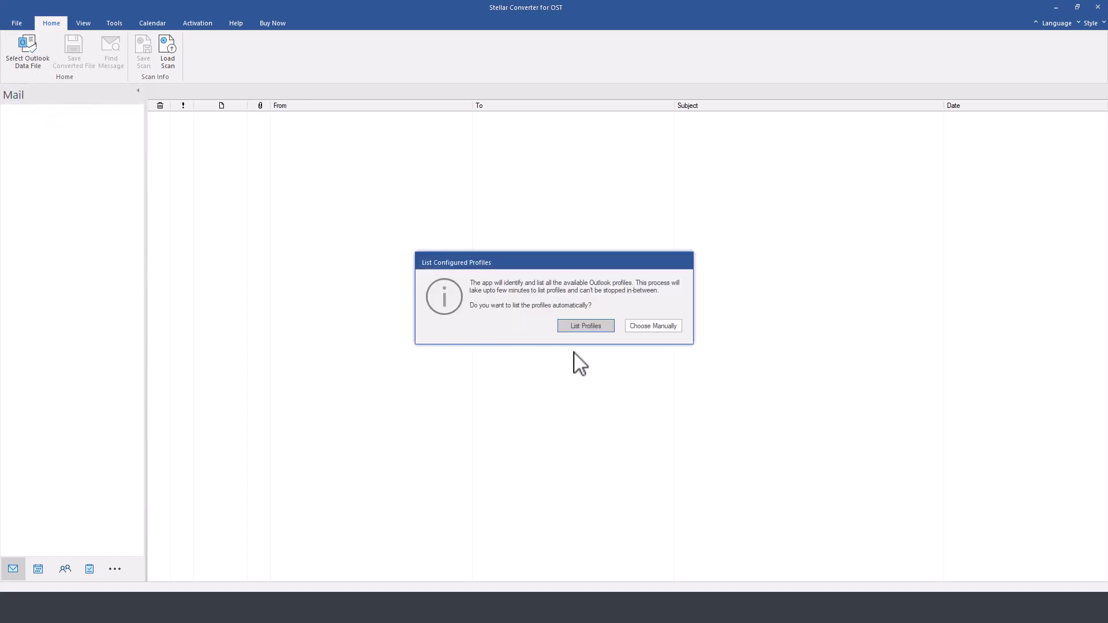
left_click(661, 328)
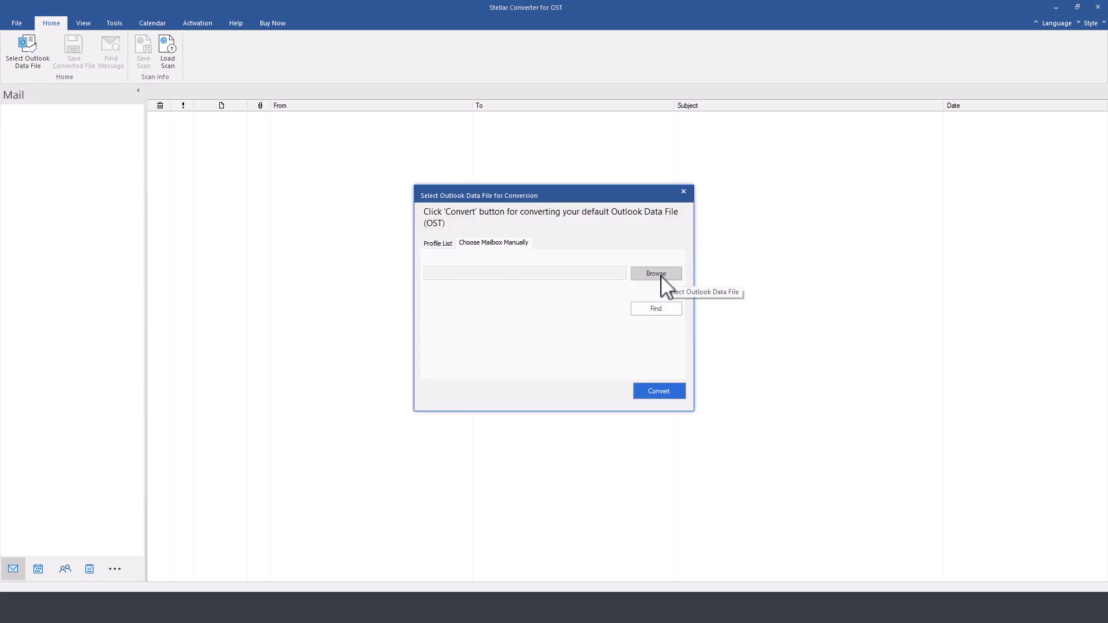
left_click(658, 276)
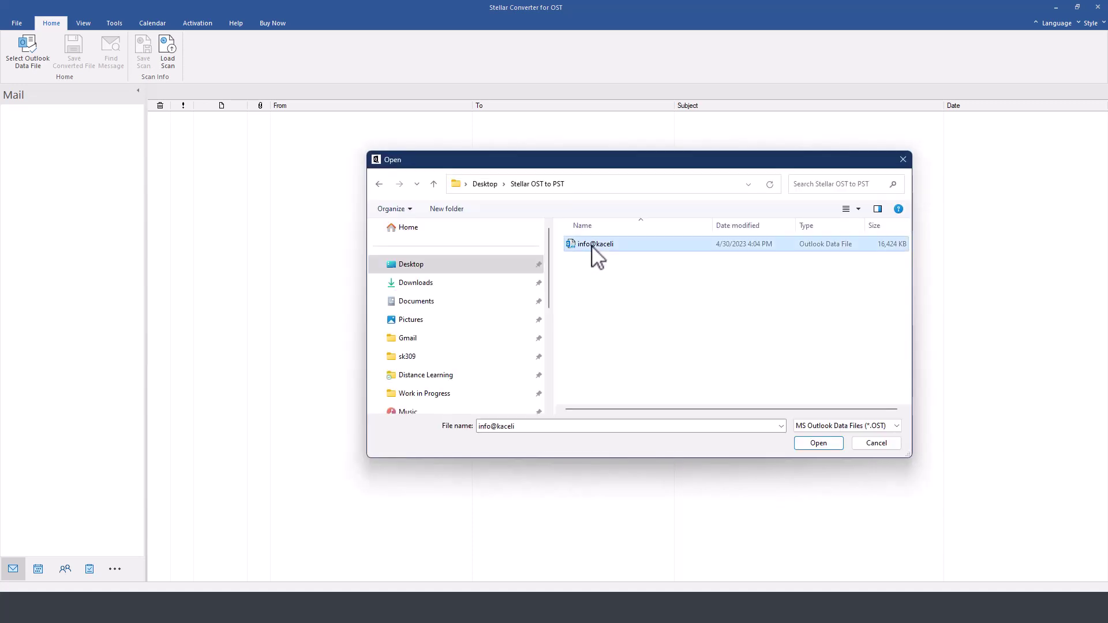
left_click(818, 443)
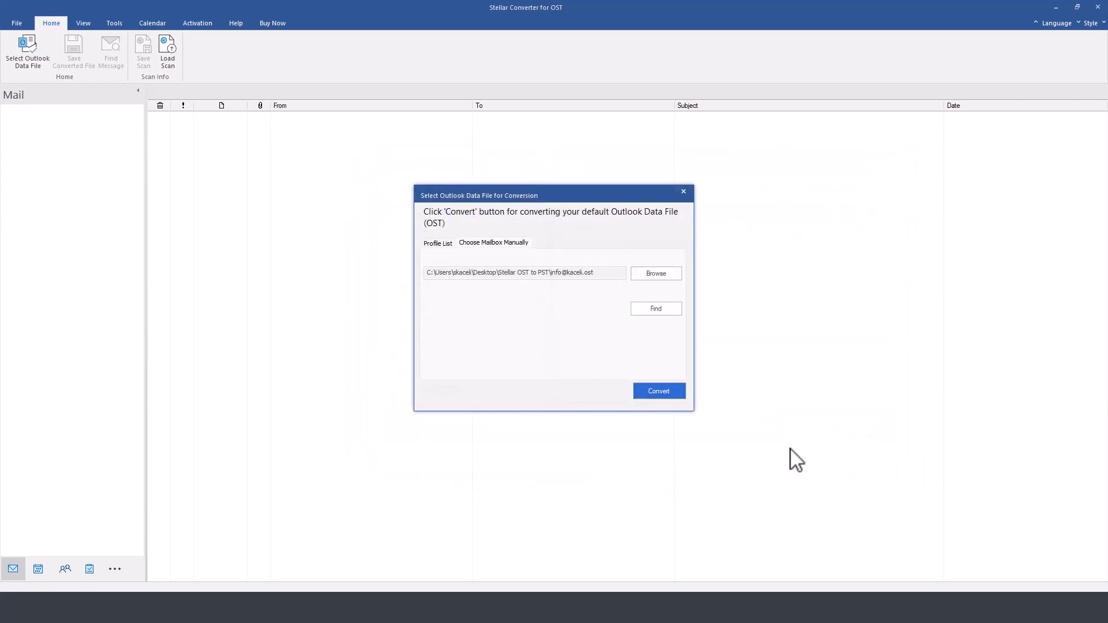
Step: Convert the chosen OST file and preview the five recovered contacts in the Contacts folder
left_click(661, 394)
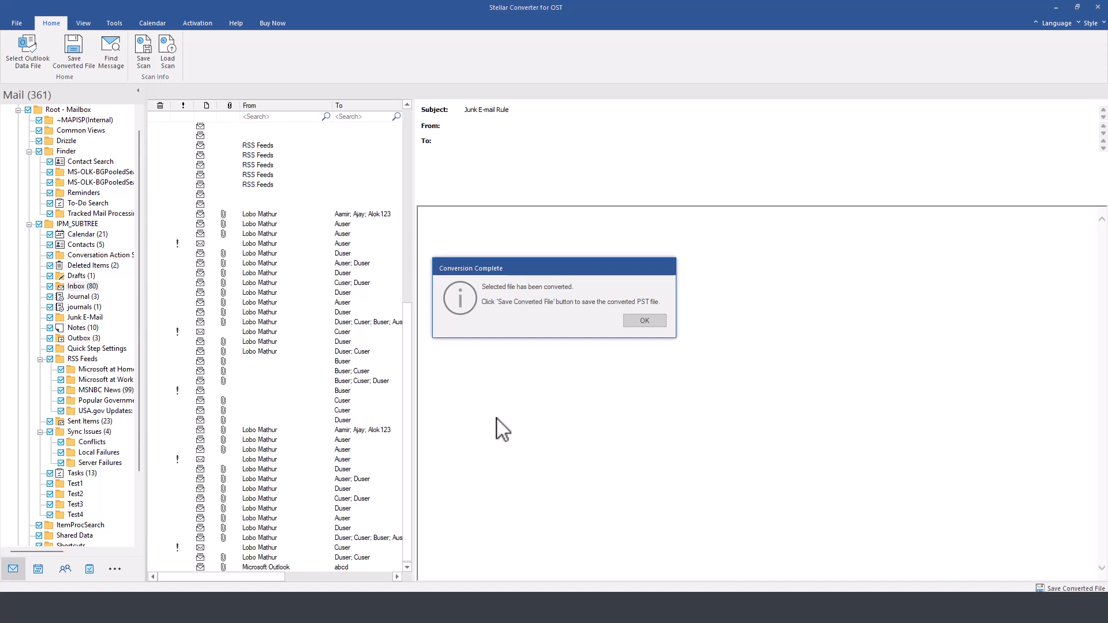
left_click(640, 321)
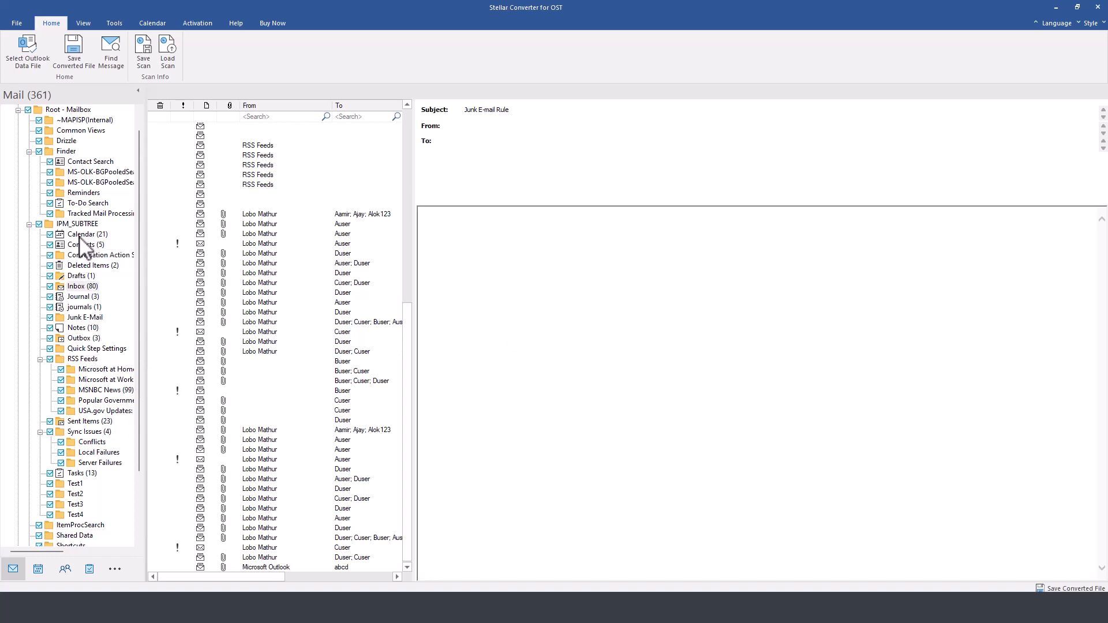
key("alt+v")
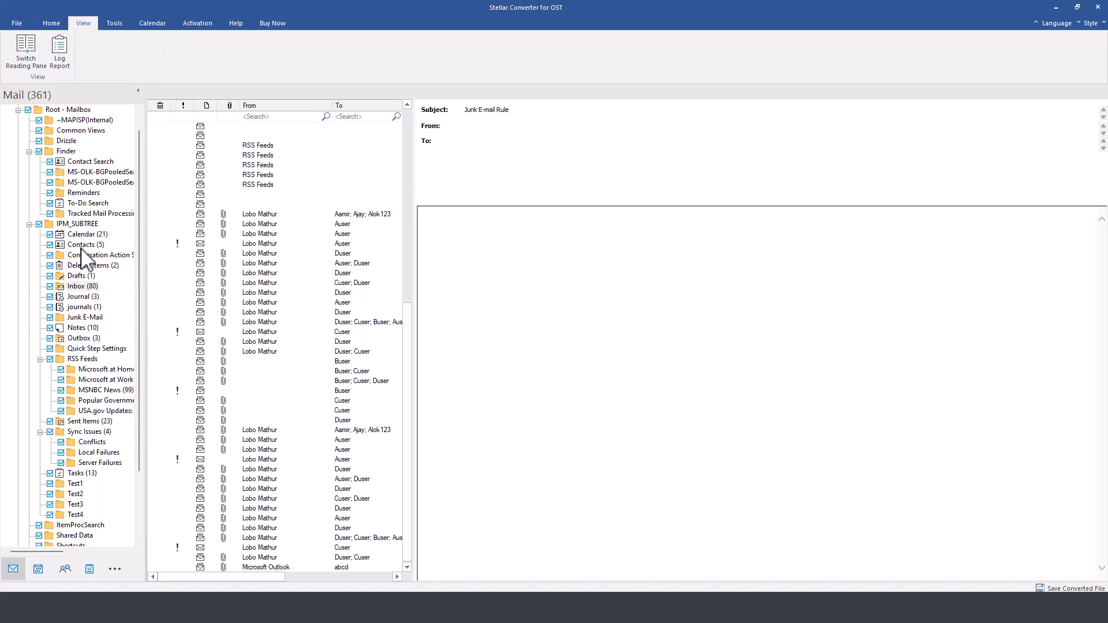
left_click(81, 246)
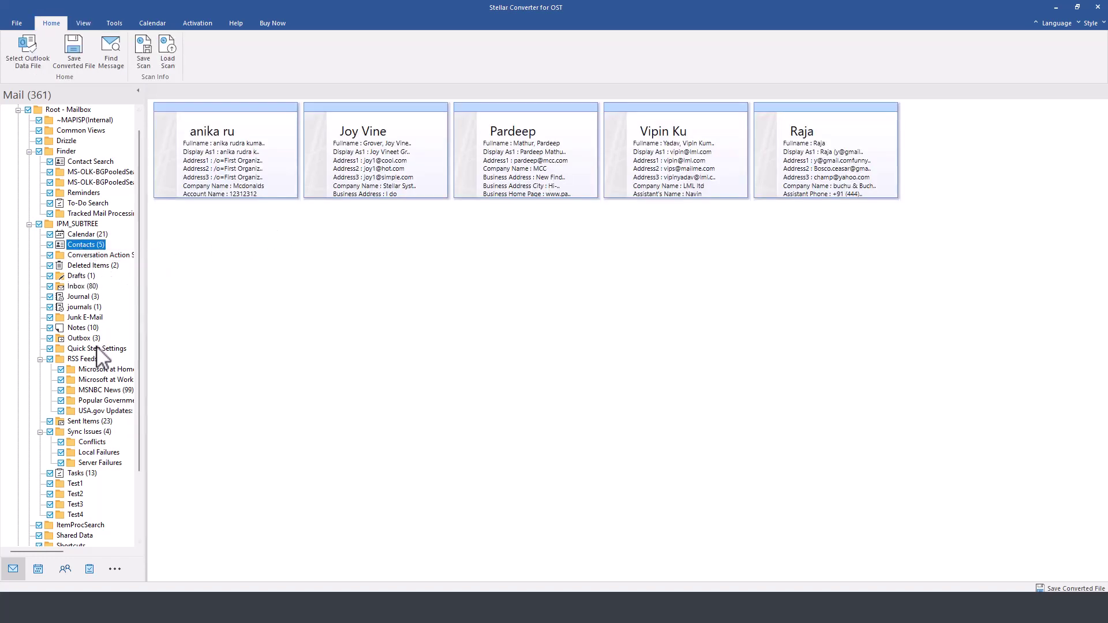
scroll(89, 411, "down", 1)
left_click(255, 371)
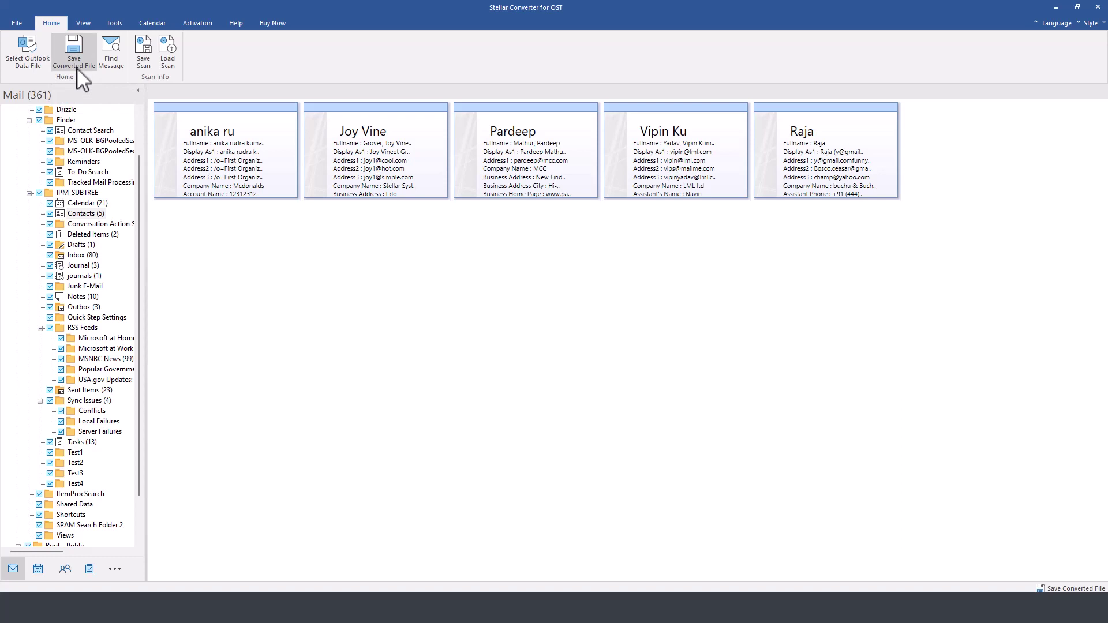
Step: Save the mailbox as PST to the default Stellar OST to PST folder, past the Outlook-running warning
left_click(73, 52)
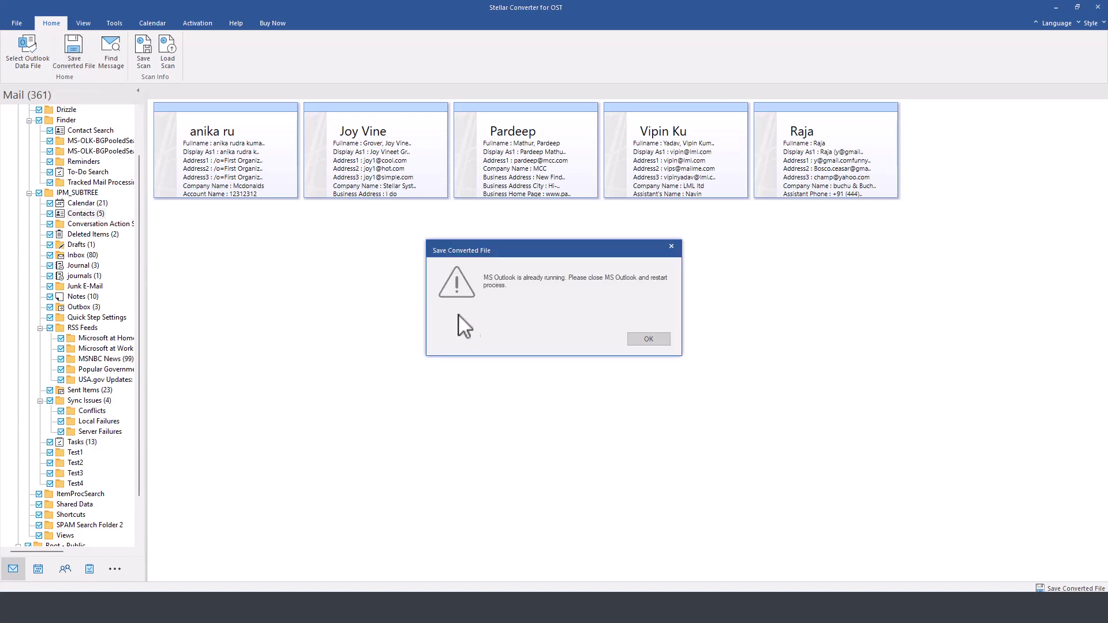
key("Return")
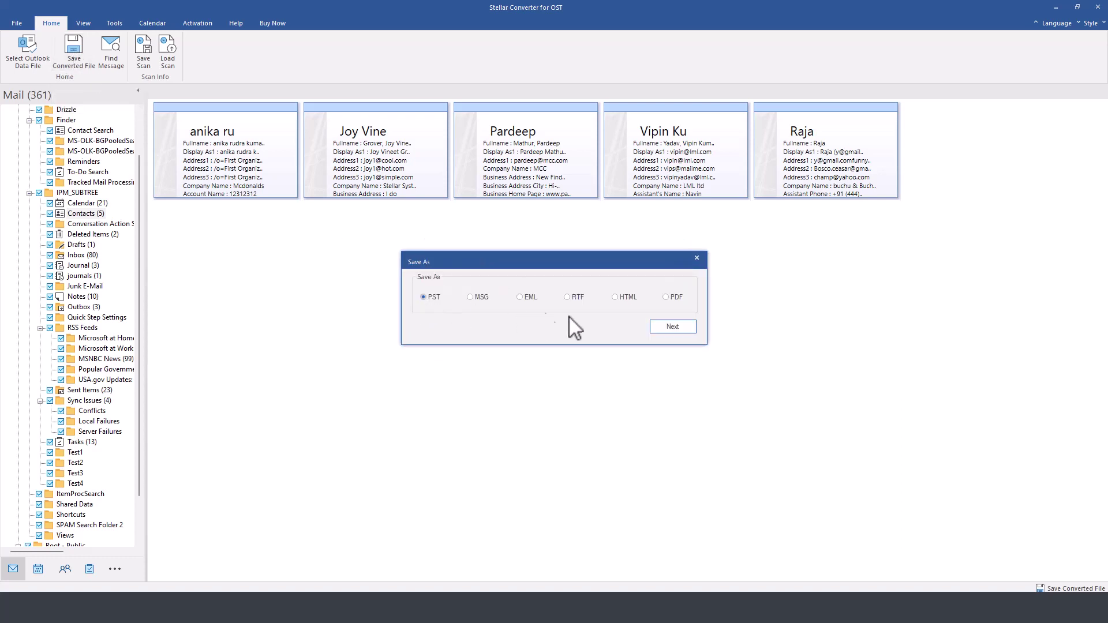
left_click(672, 327)
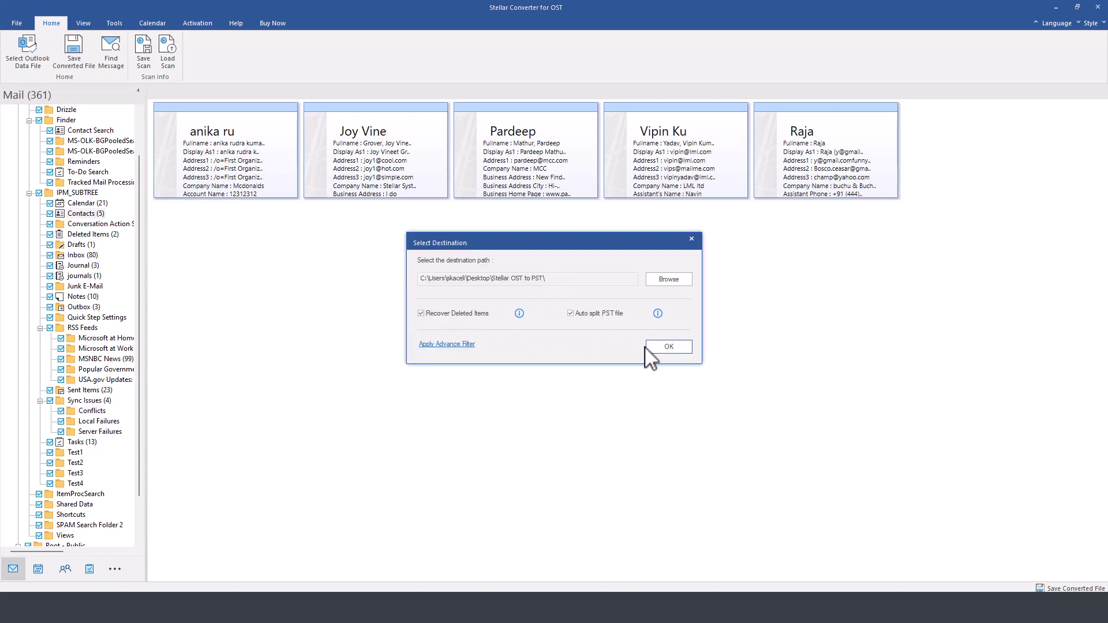
left_click(659, 346)
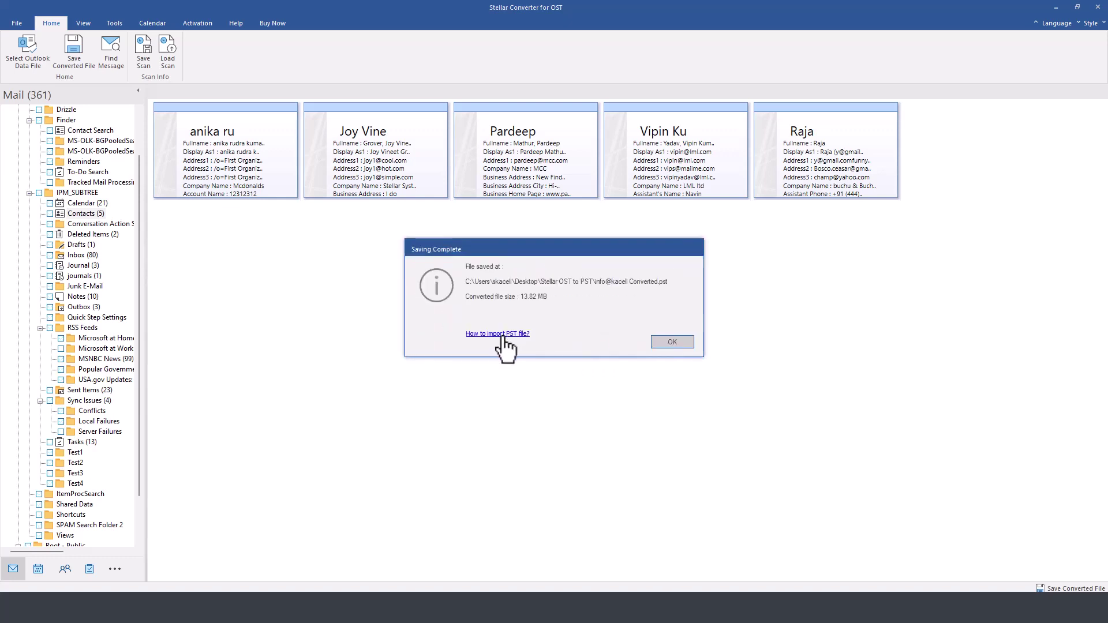
left_click(676, 343)
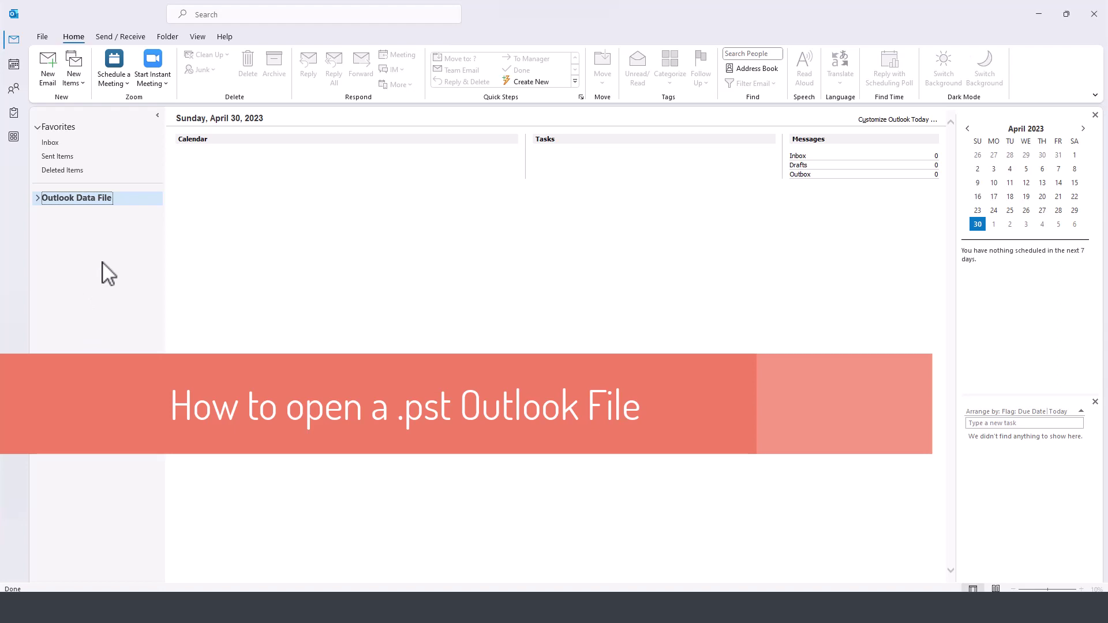
Step: Start Outlook's Import/Export wizard for an Outlook Data File (.pst) import and browse for the file
left_click(43, 37)
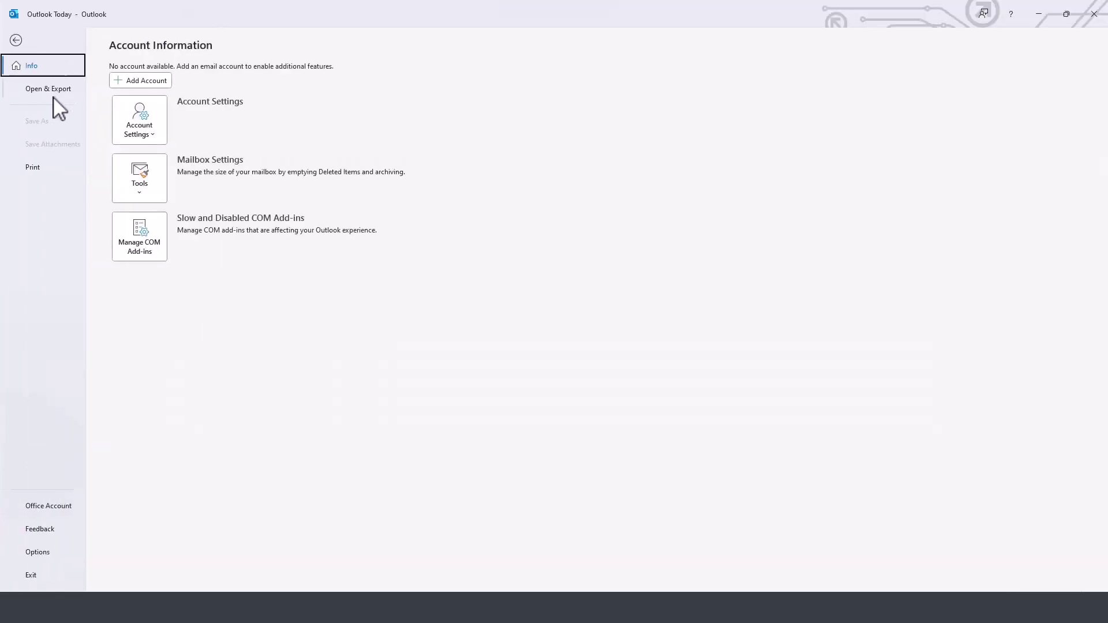
left_click(57, 92)
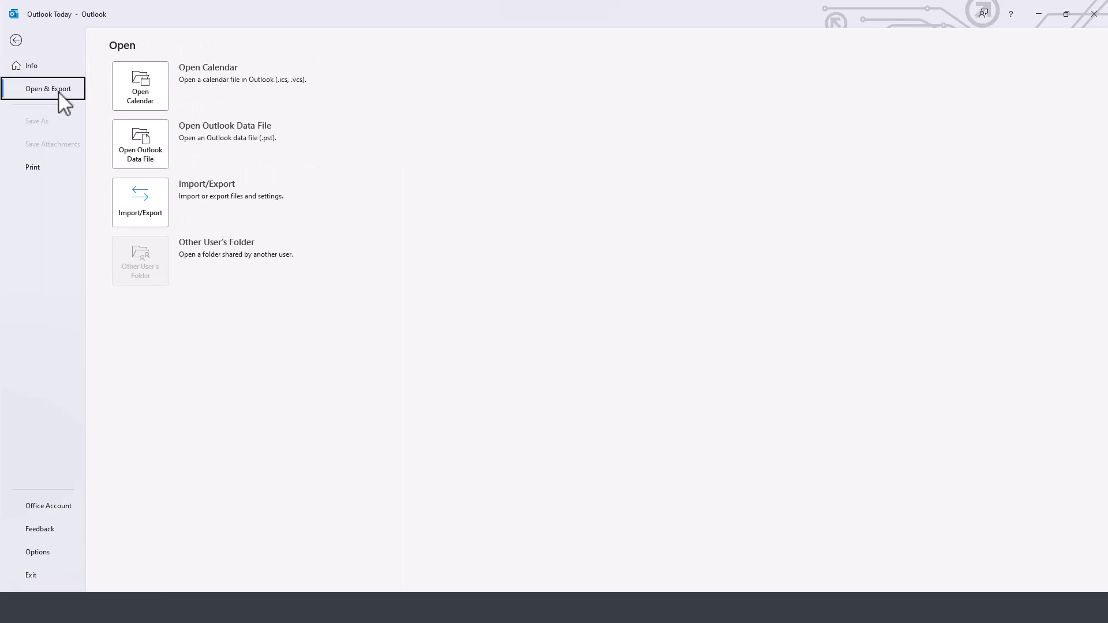
left_click(152, 217)
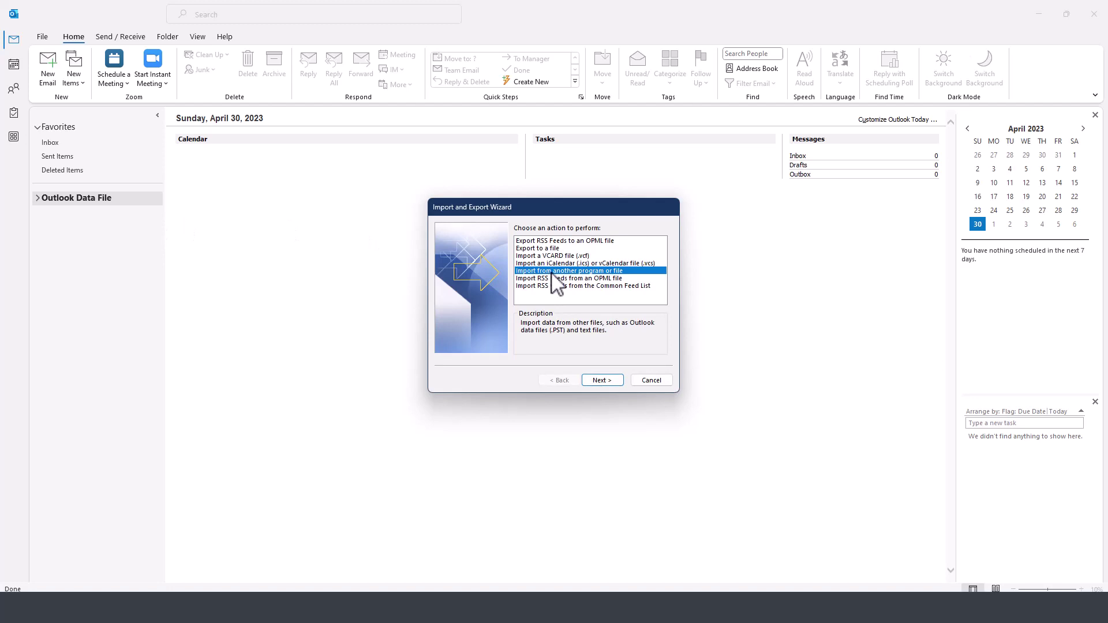
left_click(604, 379)
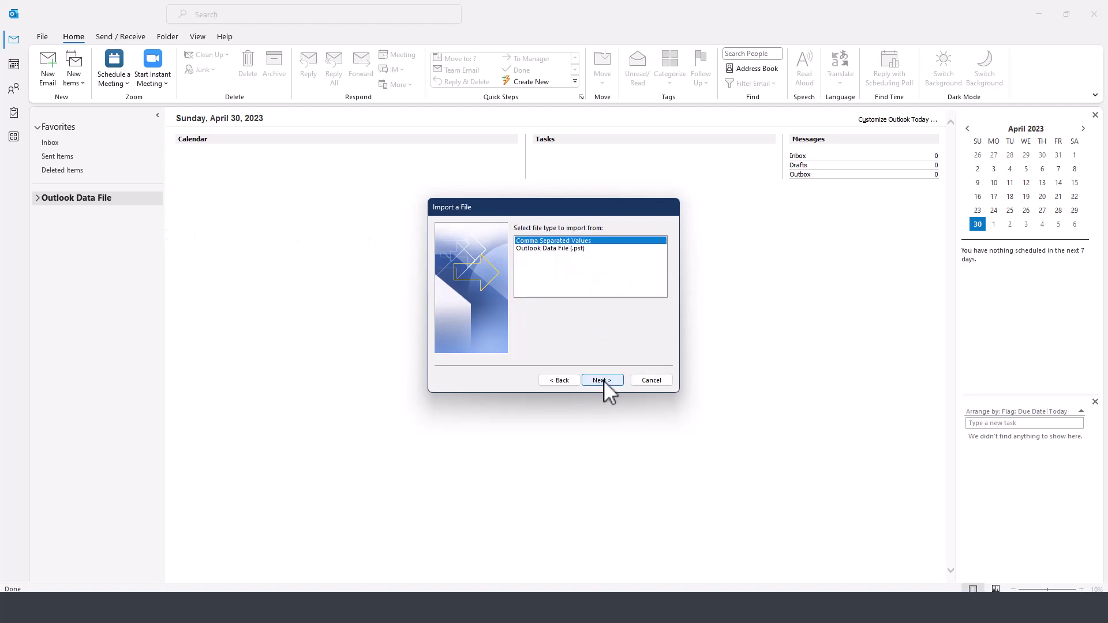
left_click(564, 251)
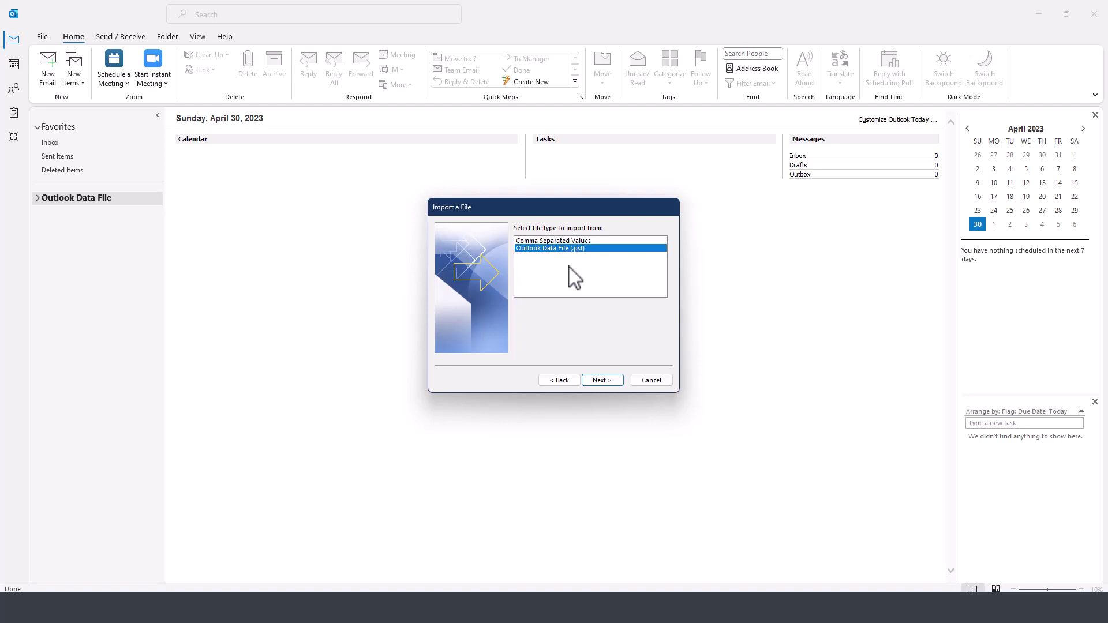
left_click(612, 378)
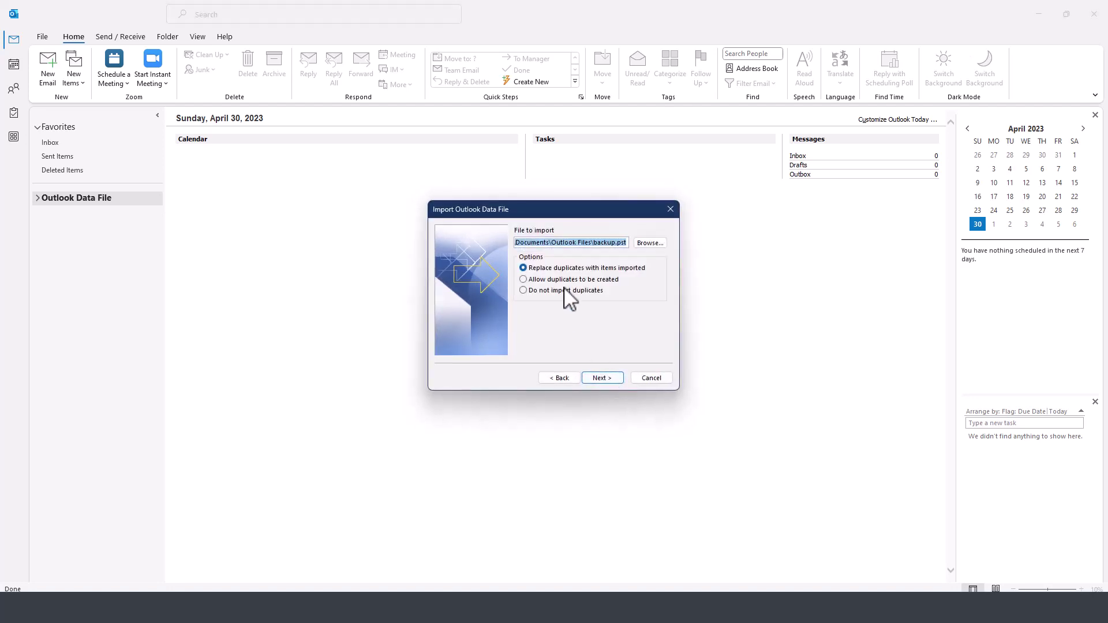
left_click(609, 379)
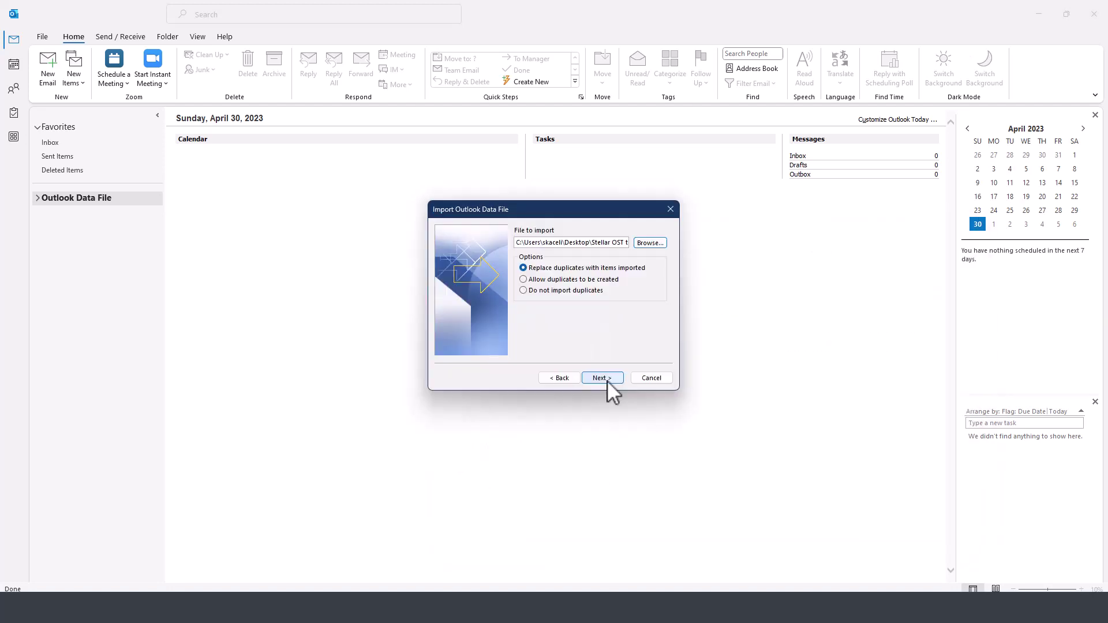
Step: Import the converted PST's Contacts folder and view the five contacts in People
left_click(607, 380)
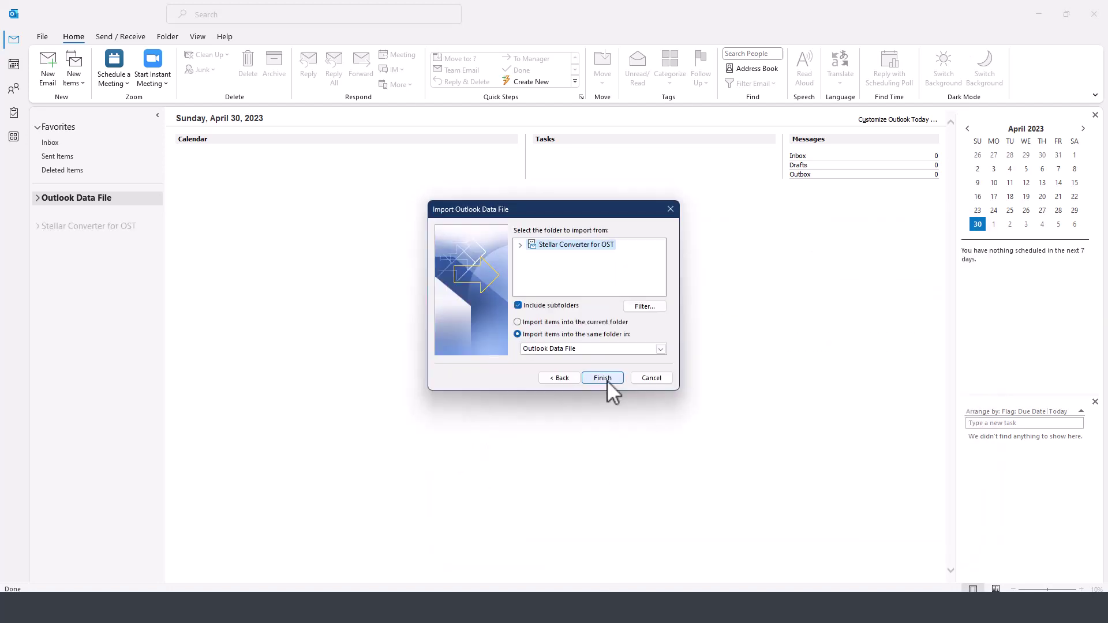
left_click(520, 246)
scroll(641, 284, "down", 3)
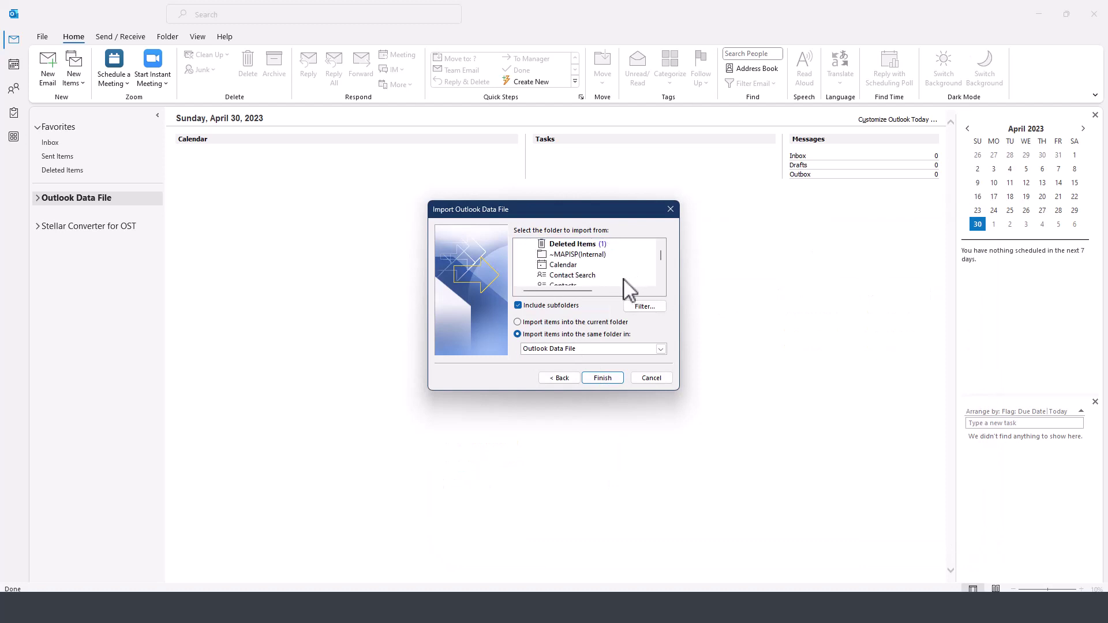
left_click(558, 256)
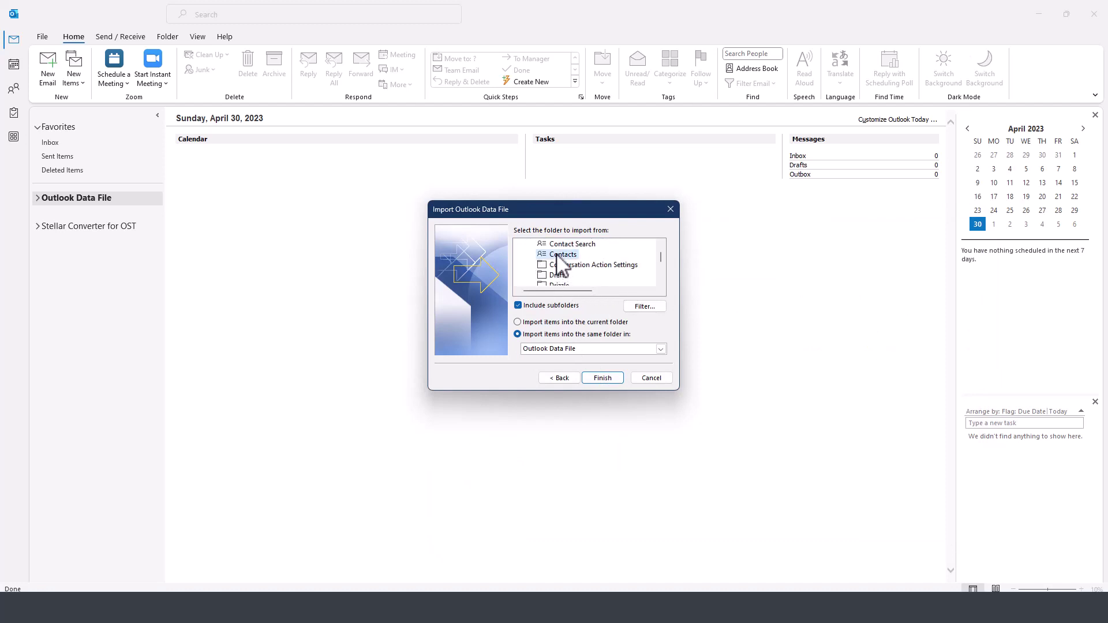
left_click(603, 378)
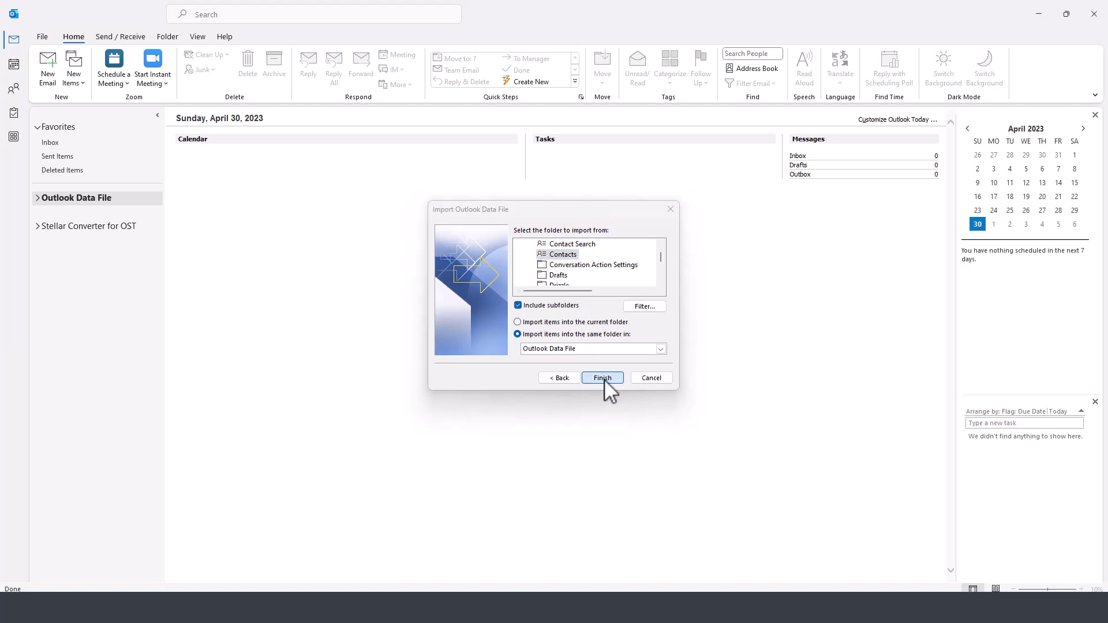
left_click(12, 89)
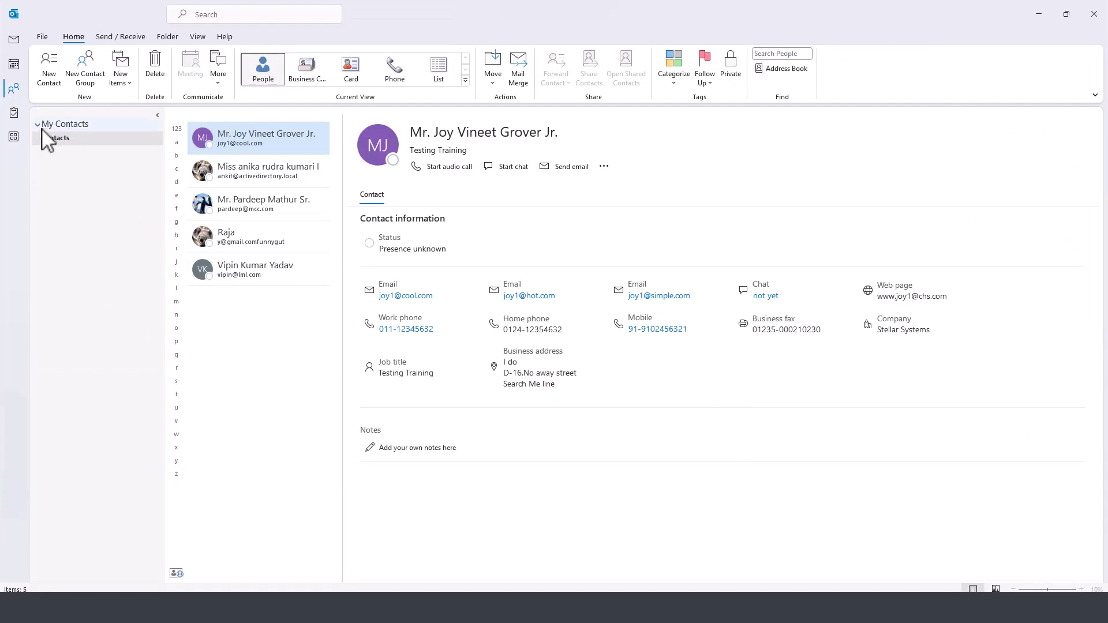
left_click(44, 126)
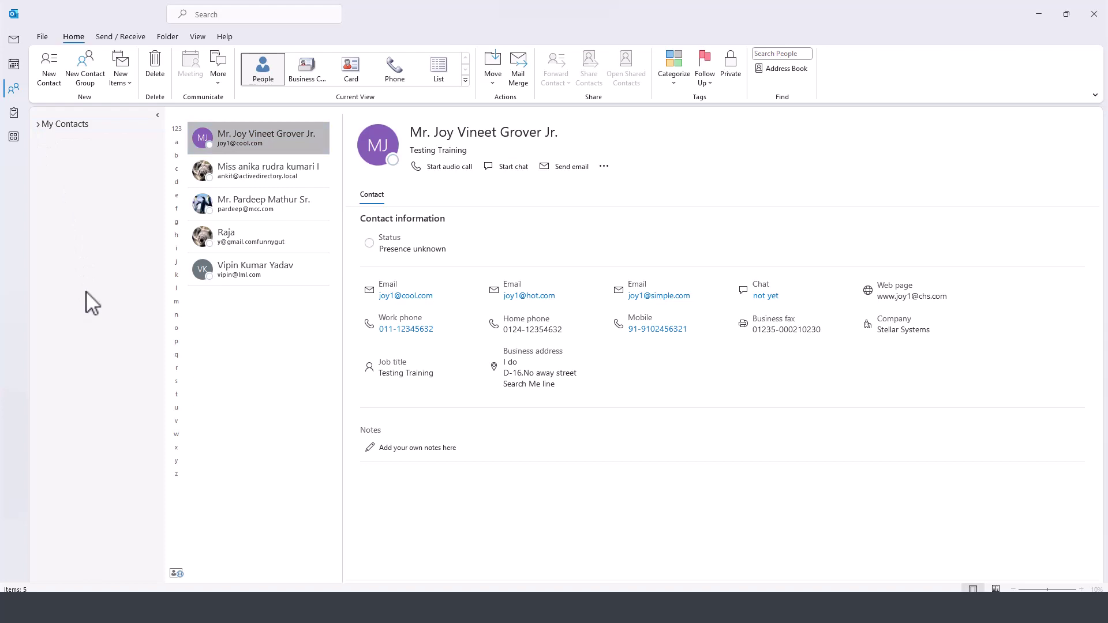
Step: Open the converted PST from Desktop\Stellar OST to PST as an Outlook data file
left_click(43, 37)
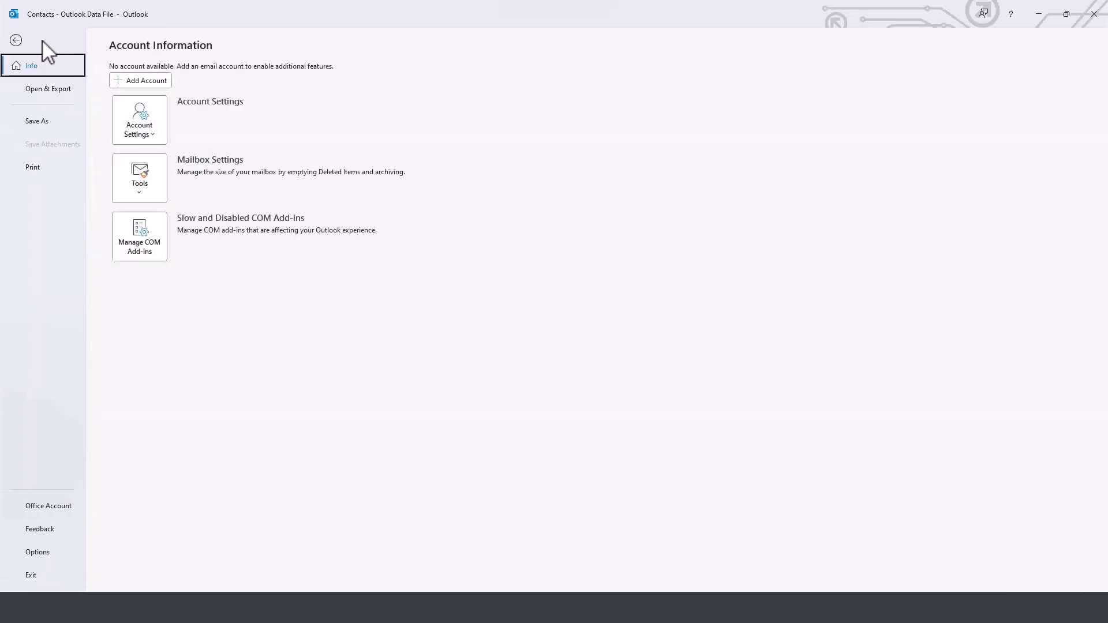
left_click(46, 89)
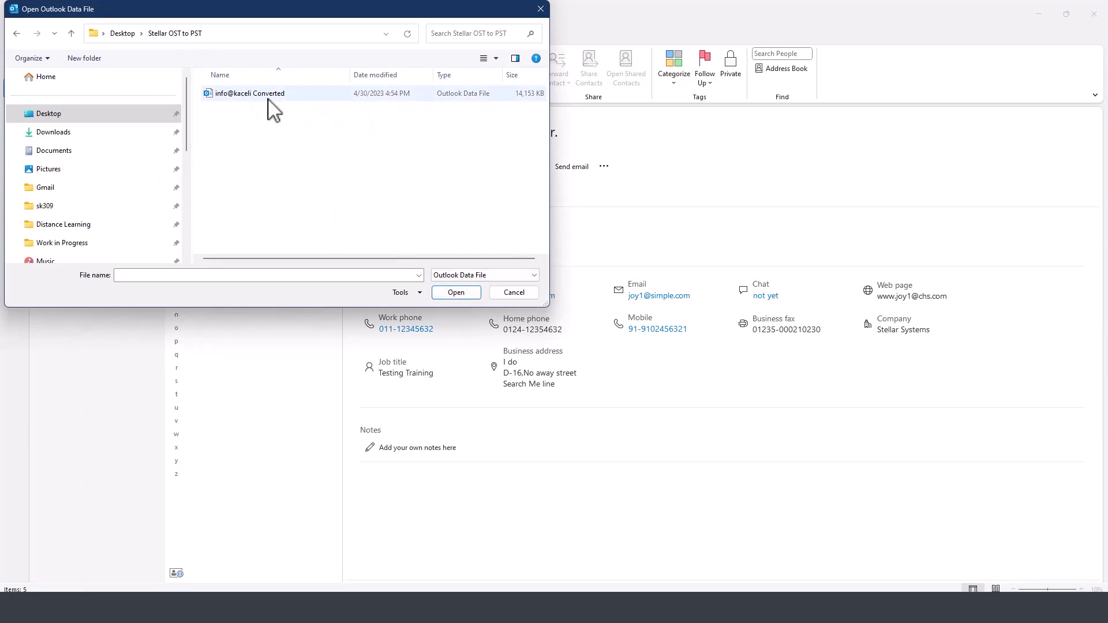
left_click(269, 101)
left_click(449, 293)
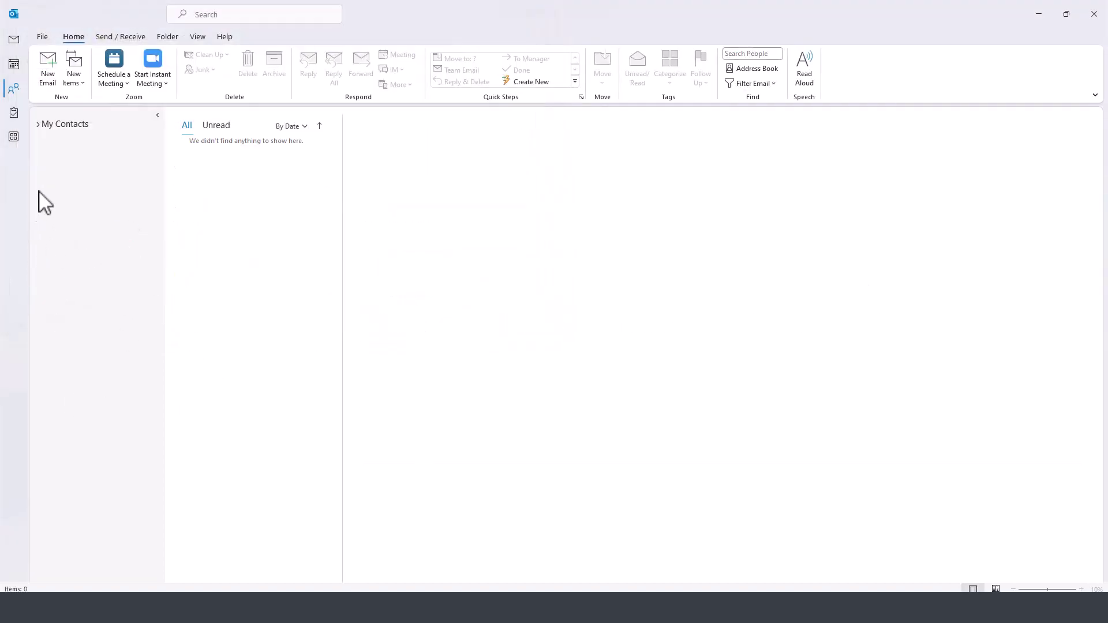
Step: View the Stellar Converter for OST Inbox's 80 emails, then its Contacts folder with five contacts
left_click(14, 39)
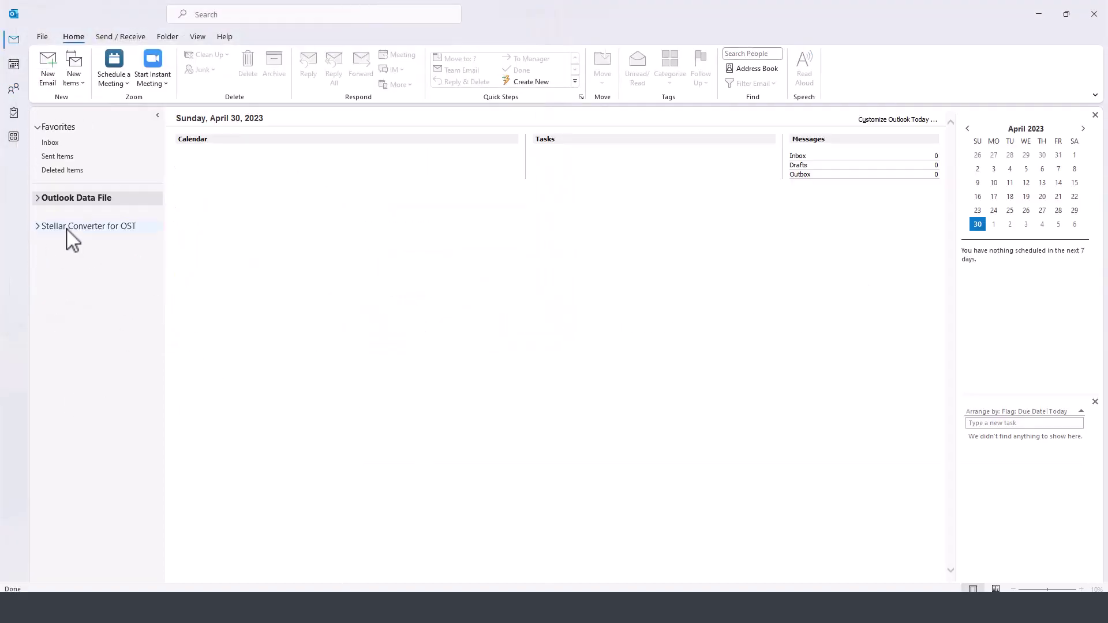
left_click(38, 227)
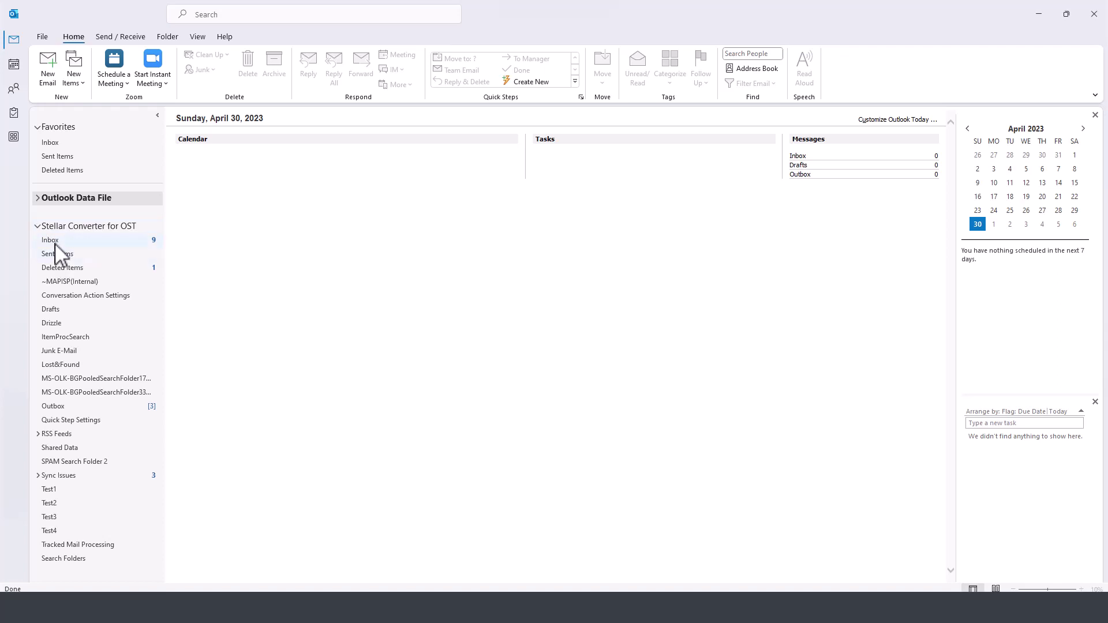
left_click(51, 240)
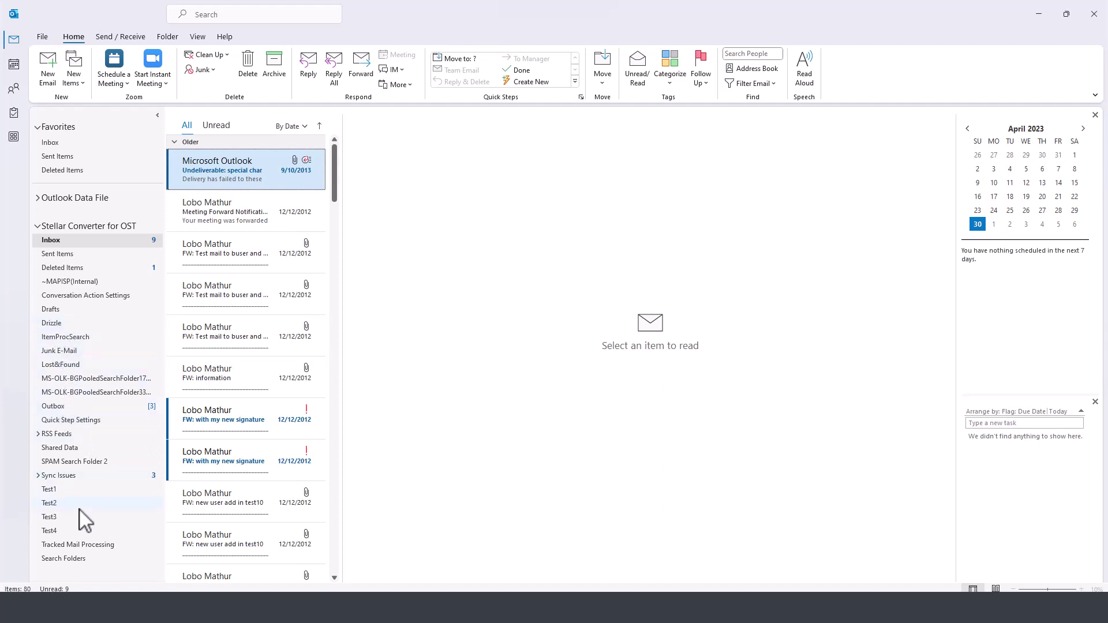
left_click(14, 90)
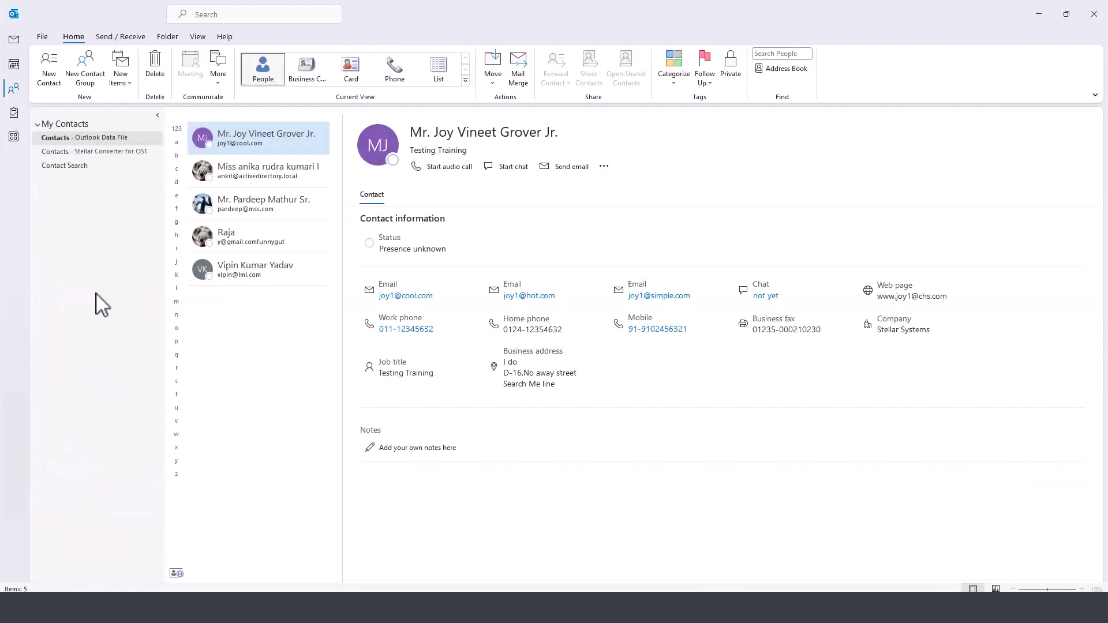
key("Down")
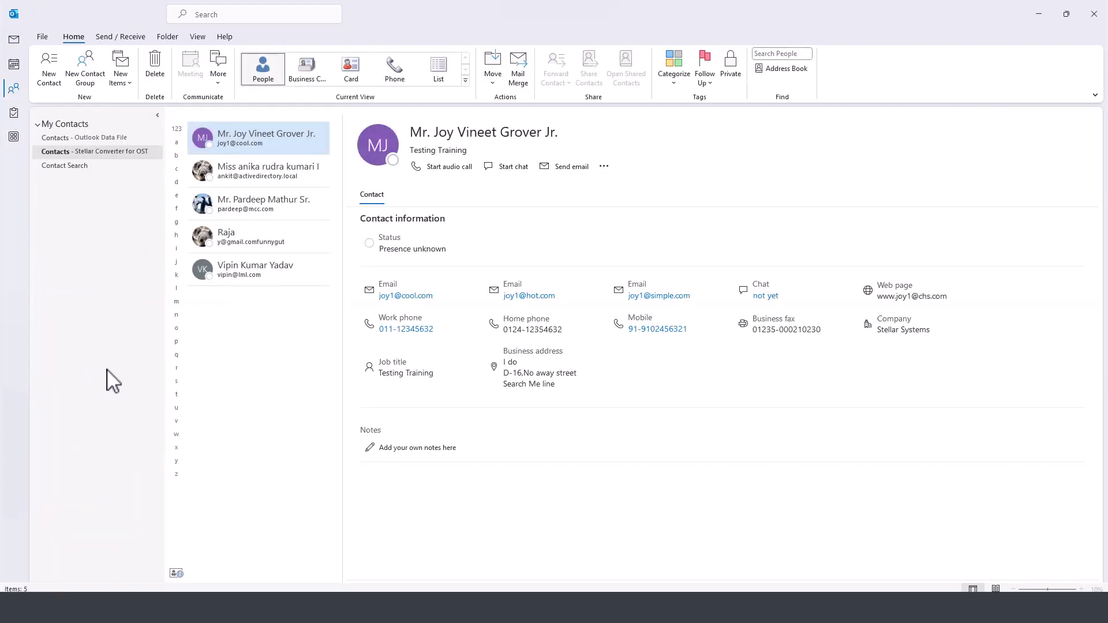